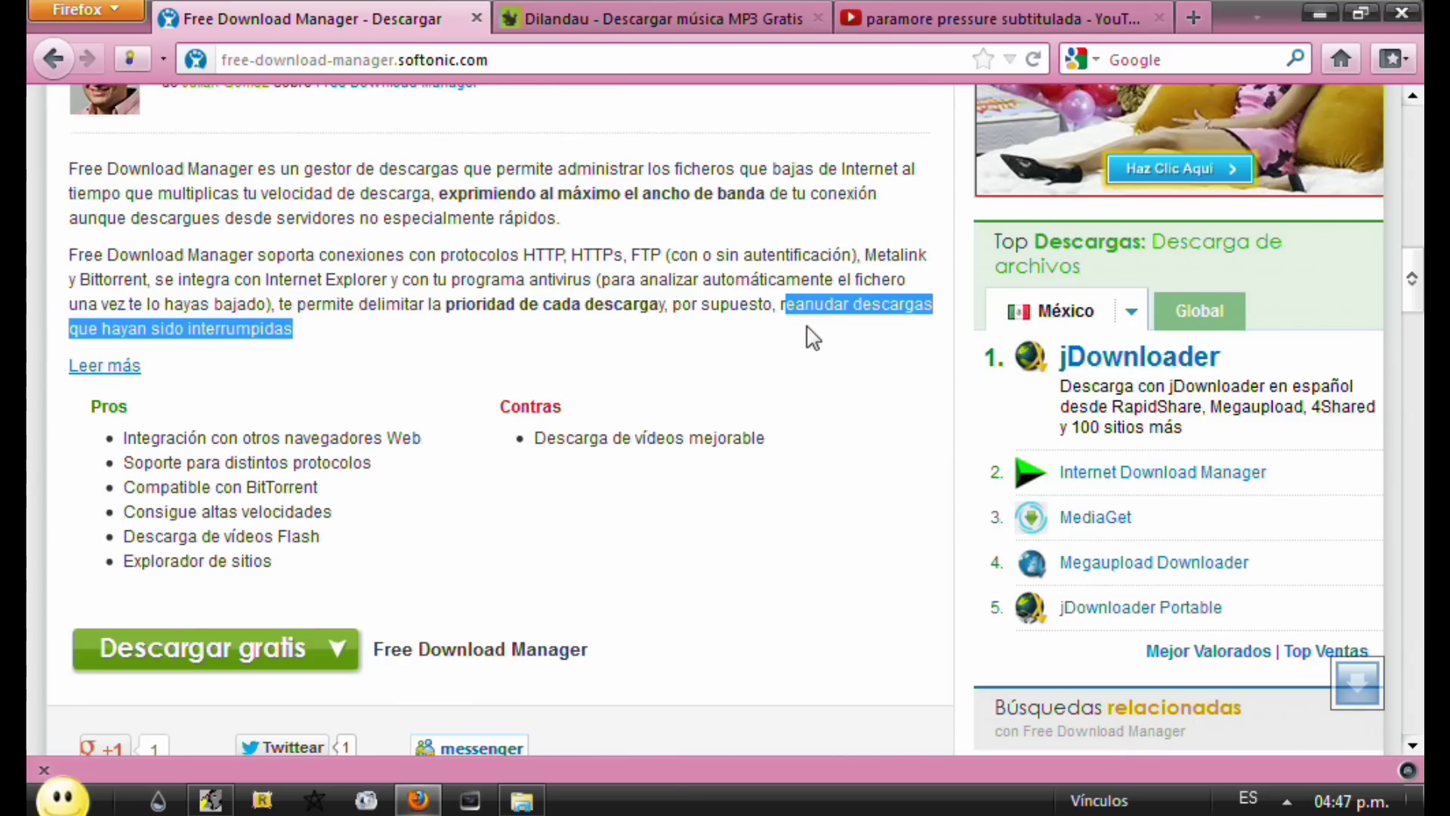
Review the description, pros and cons of Free Download Manager on its Softonic page.
left_click(278, 332)
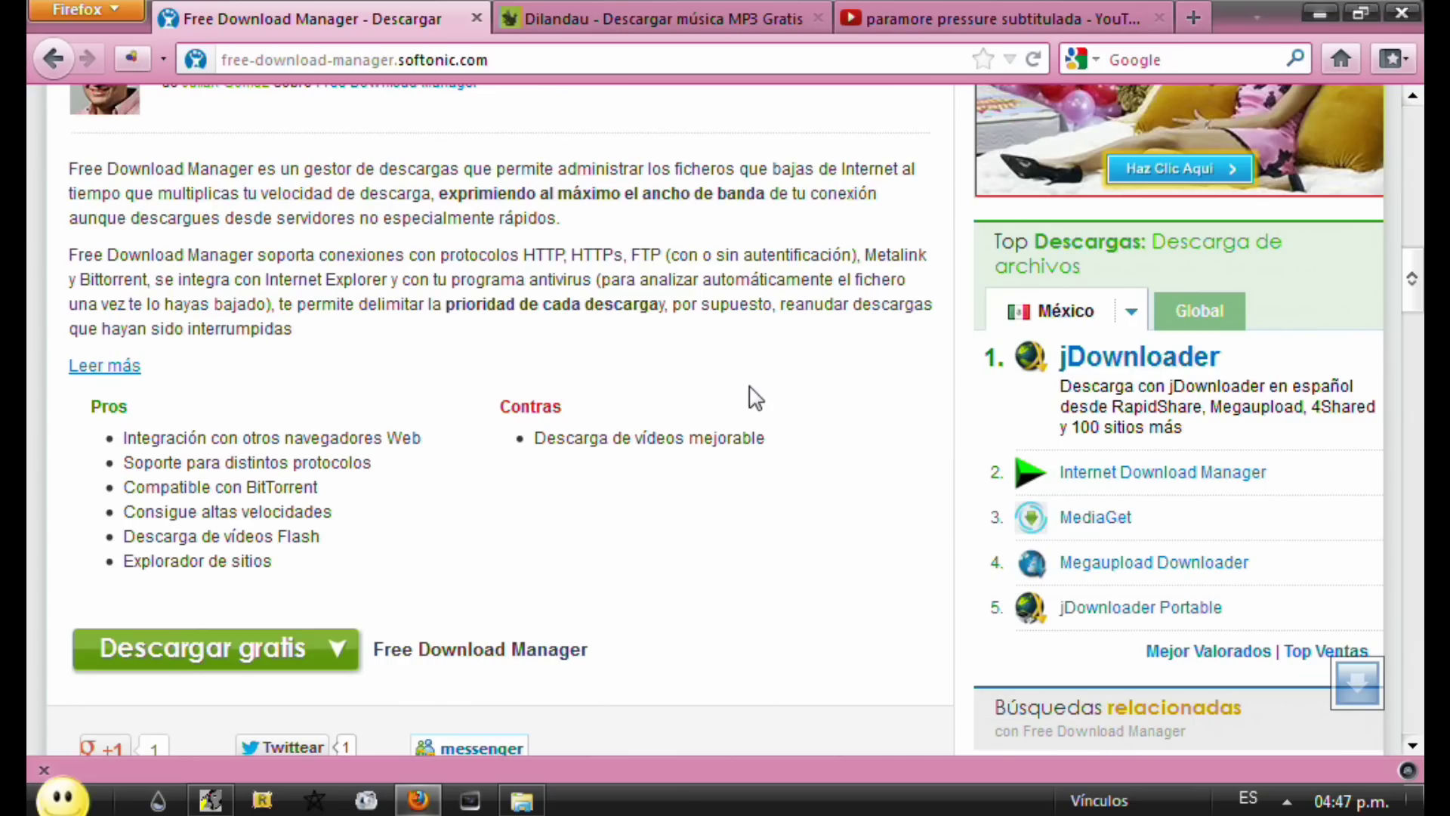
left_click_drag(1355, 686, 1351, 710)
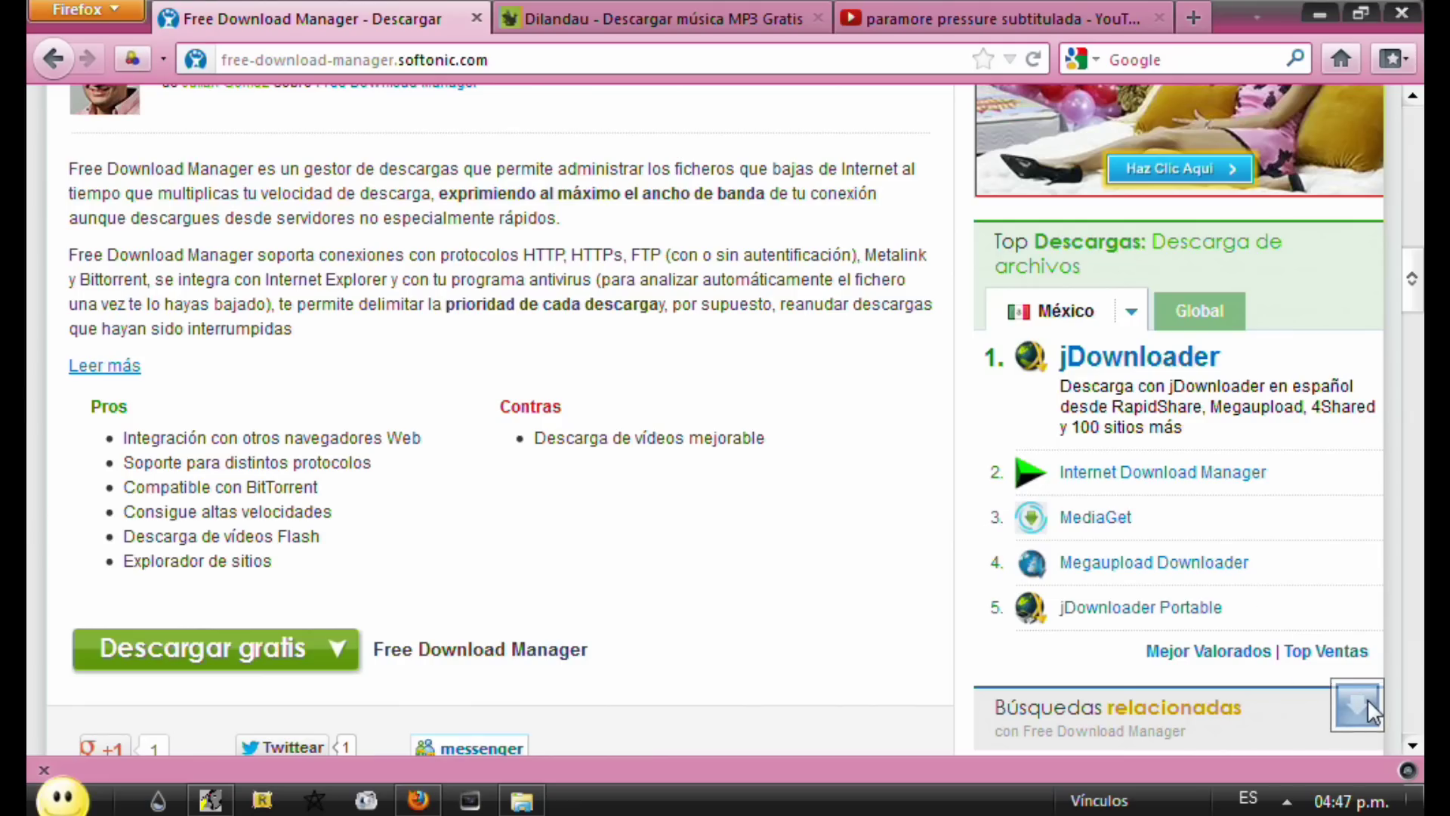
left_click_drag(101, 406, 281, 559)
left_click(281, 559)
left_click_drag(510, 406, 716, 459)
left_click(732, 445)
left_click_drag(1413, 273, 1417, 204)
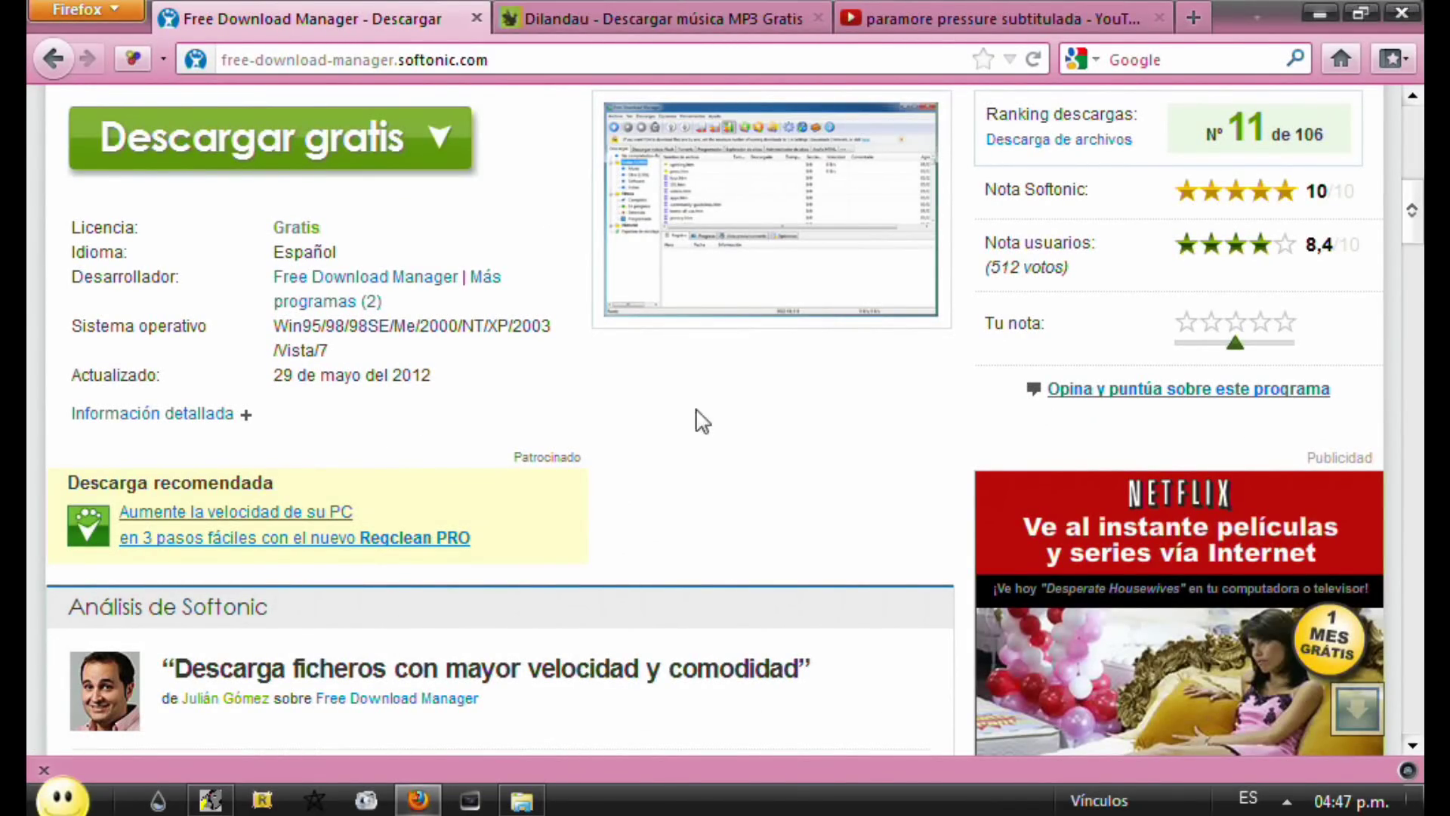
Minimize the browser, move Free Download Manager's floating drop box to mid-desktop, and show its main window from there.
left_click(1318, 13)
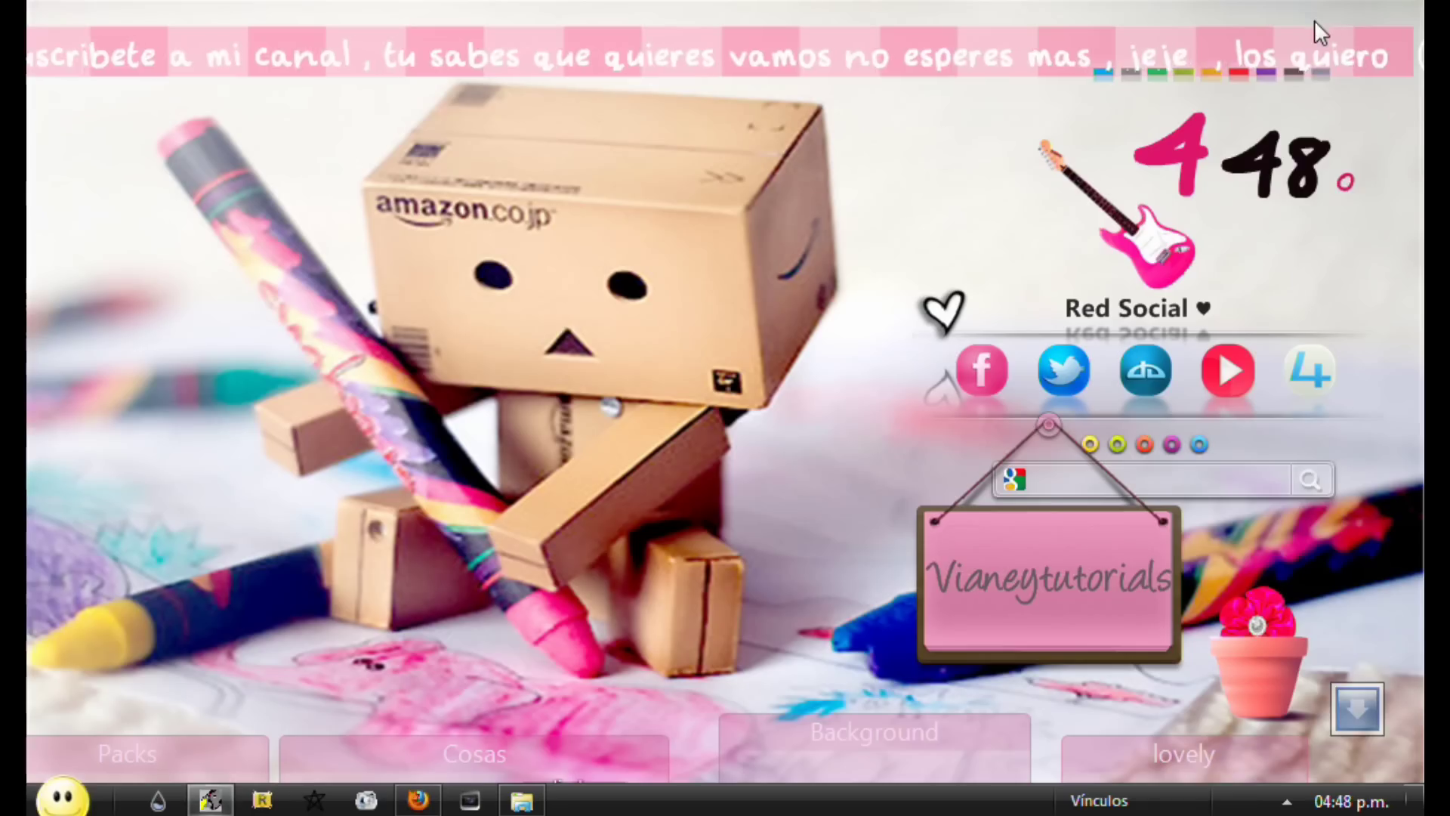
left_click_drag(850, 473, 845, 456)
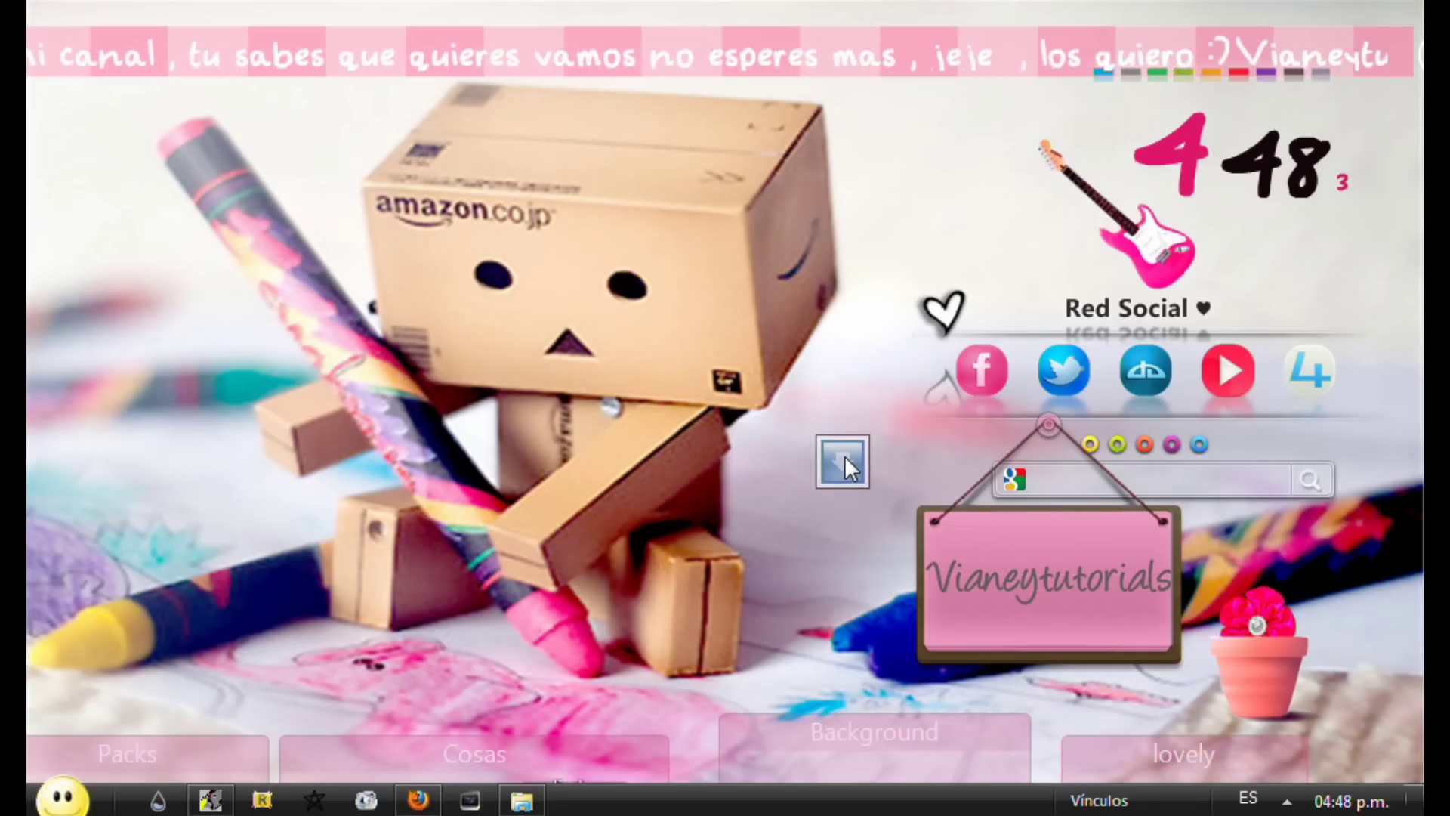
right_click(844, 456)
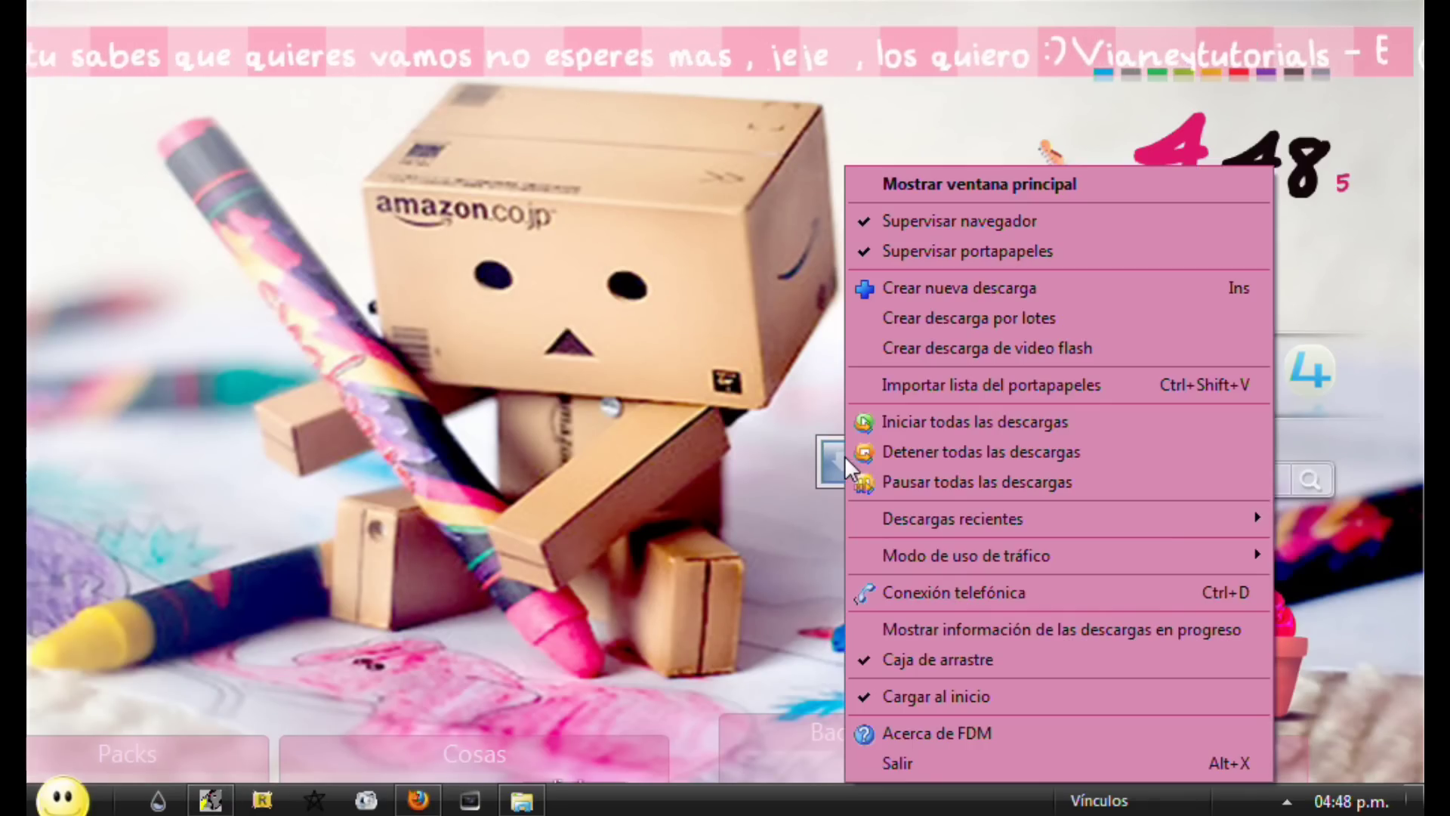
left_click(950, 192)
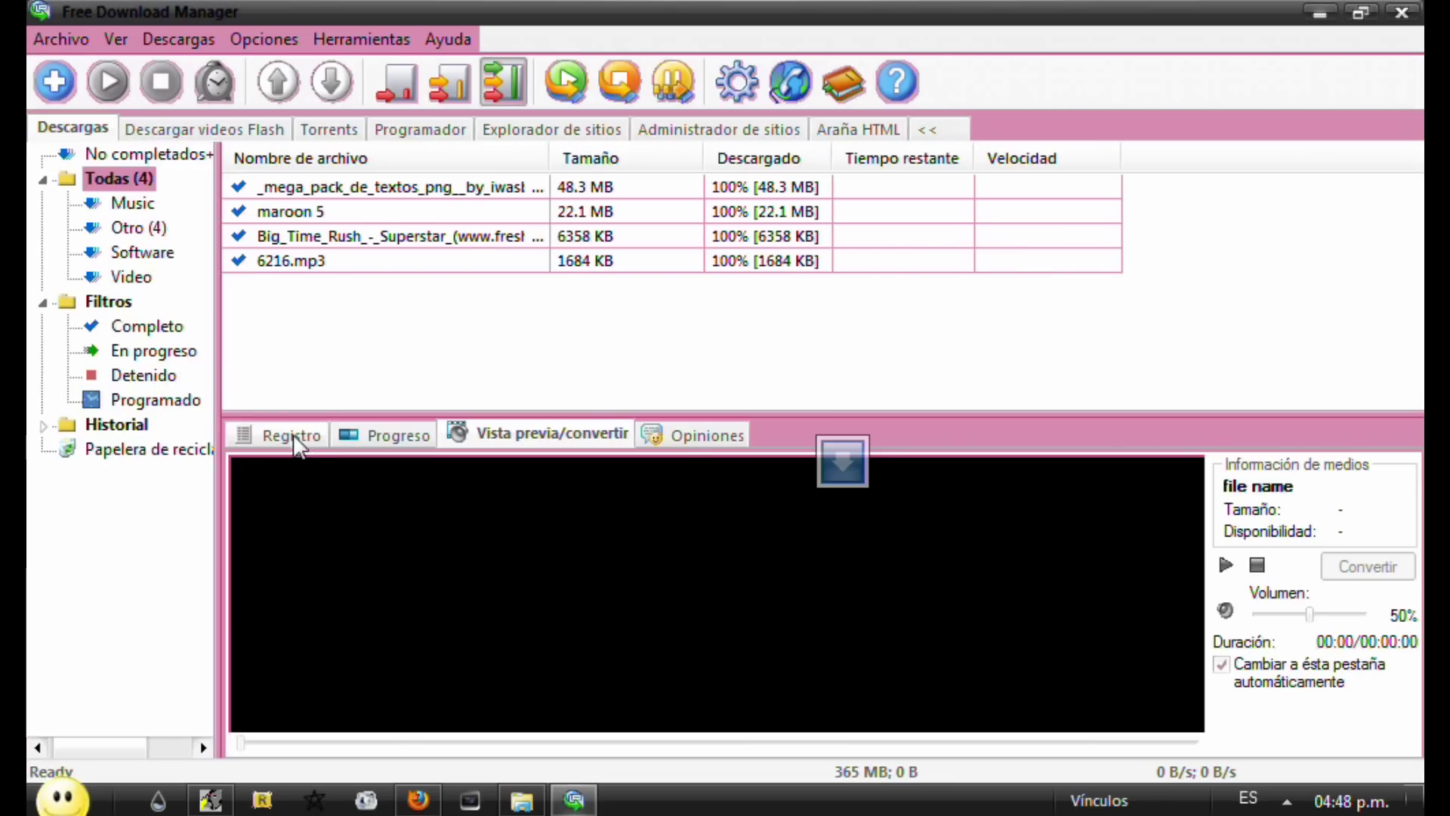
Show the download log and delete all existing downloads from the list.
left_click(296, 437)
key("ctrl+a")
left_click(314, 349)
left_click_drag(314, 346, 285, 156)
key("Delete")
key("Return")
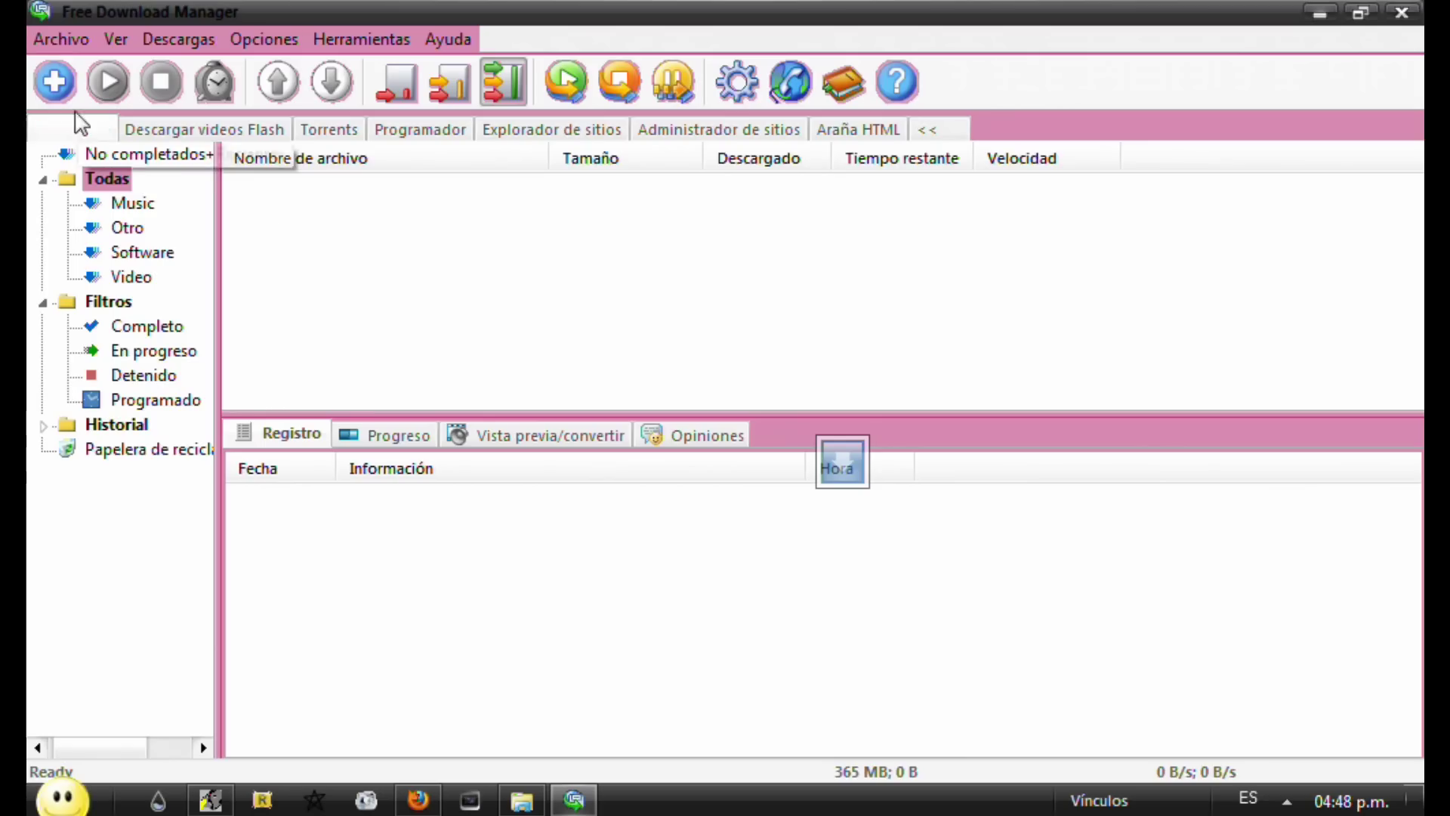
left_click(57, 80)
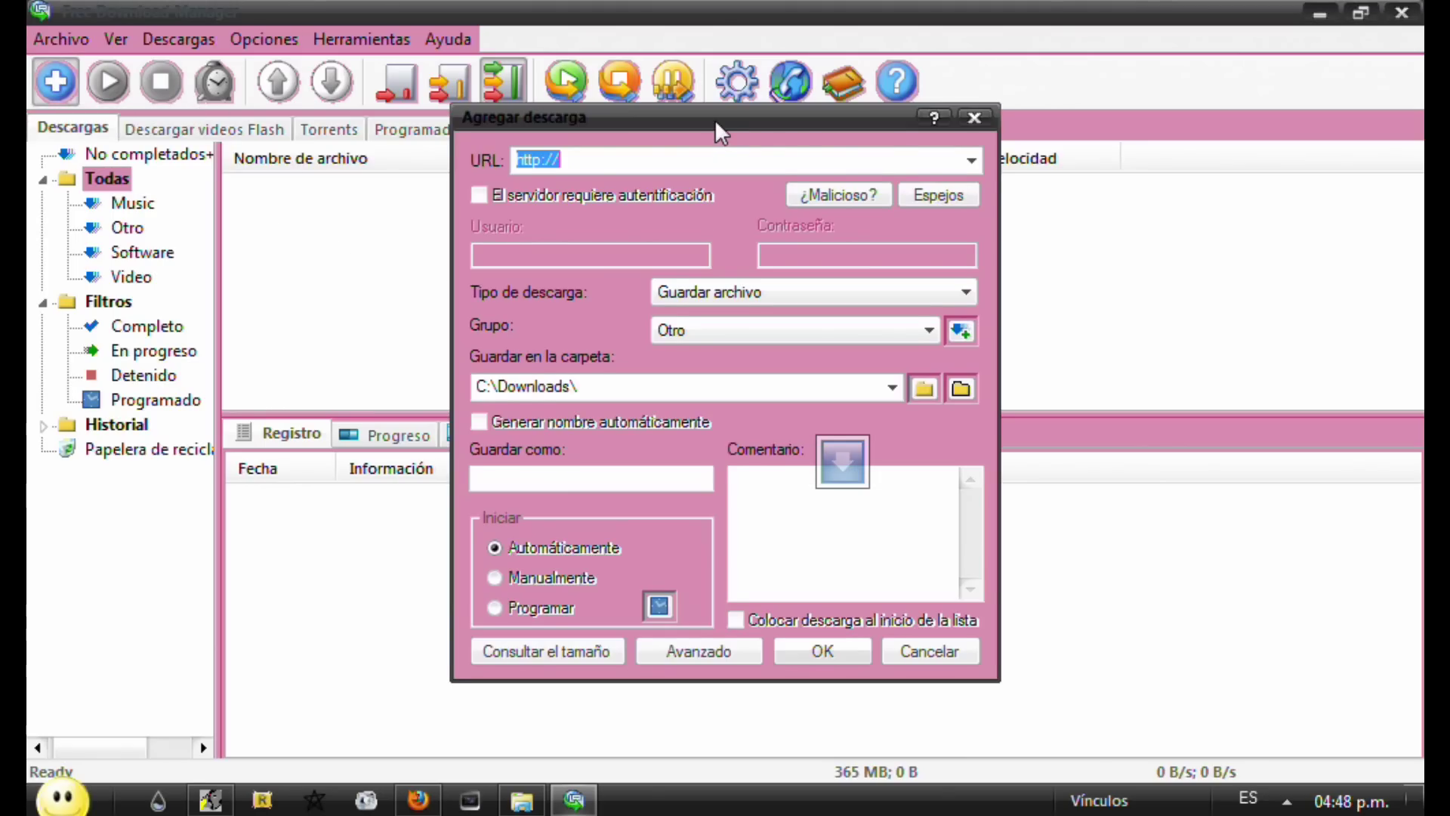
left_click_drag(715, 120, 713, 102)
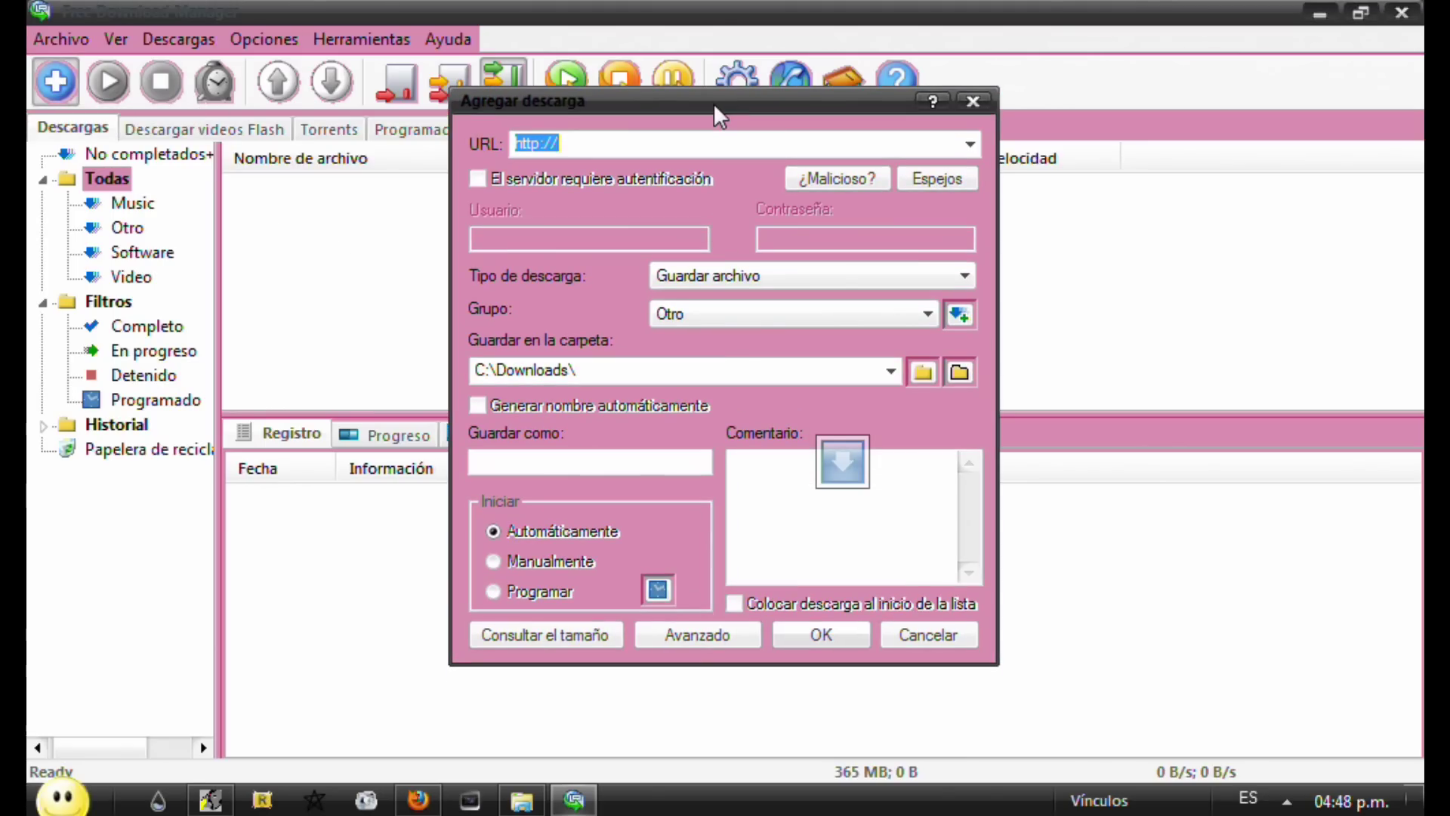
left_click(973, 101)
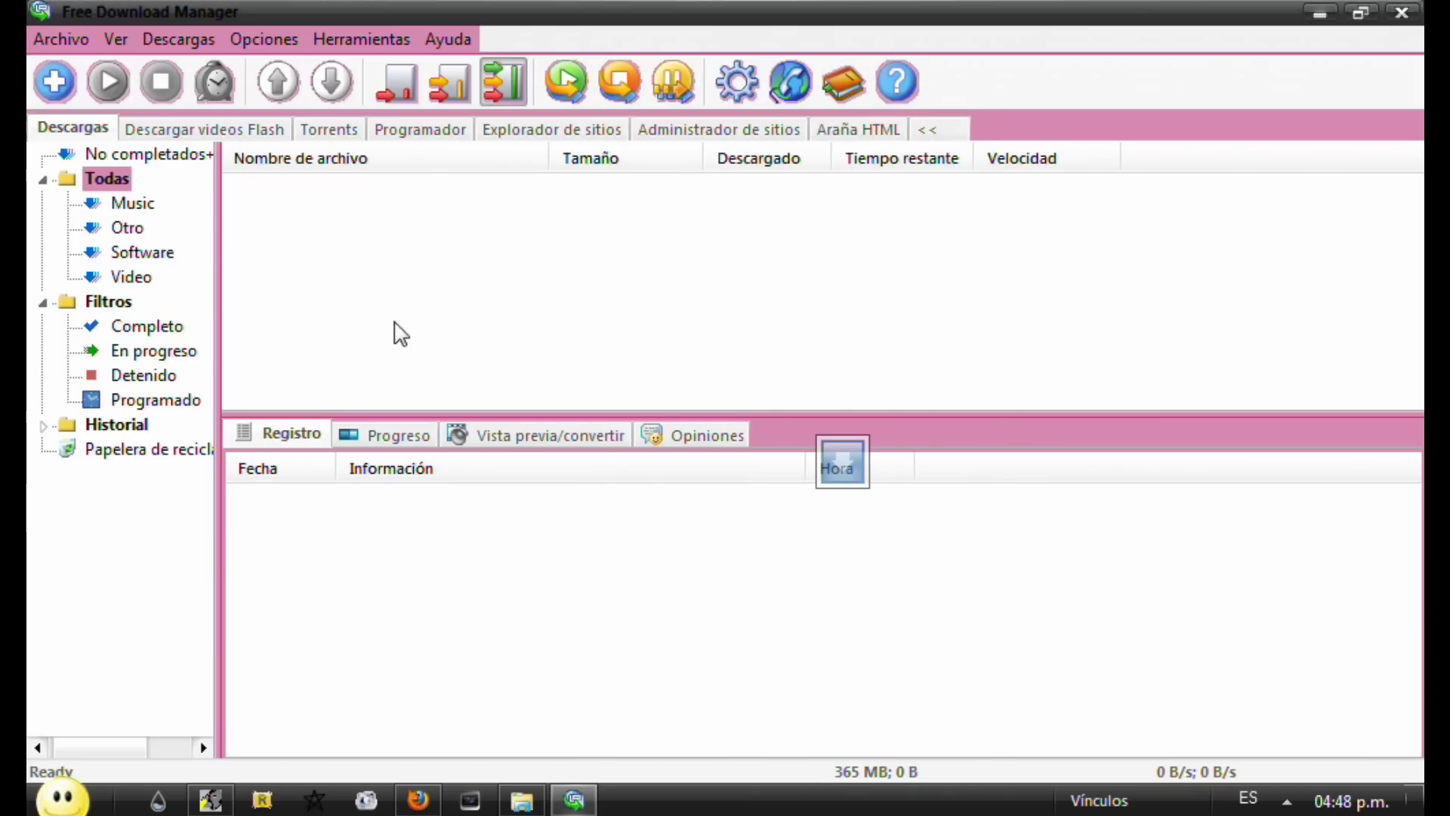
Switch to Firefox and search the Dilandau music site for "paramore pressure".
left_click(418, 800)
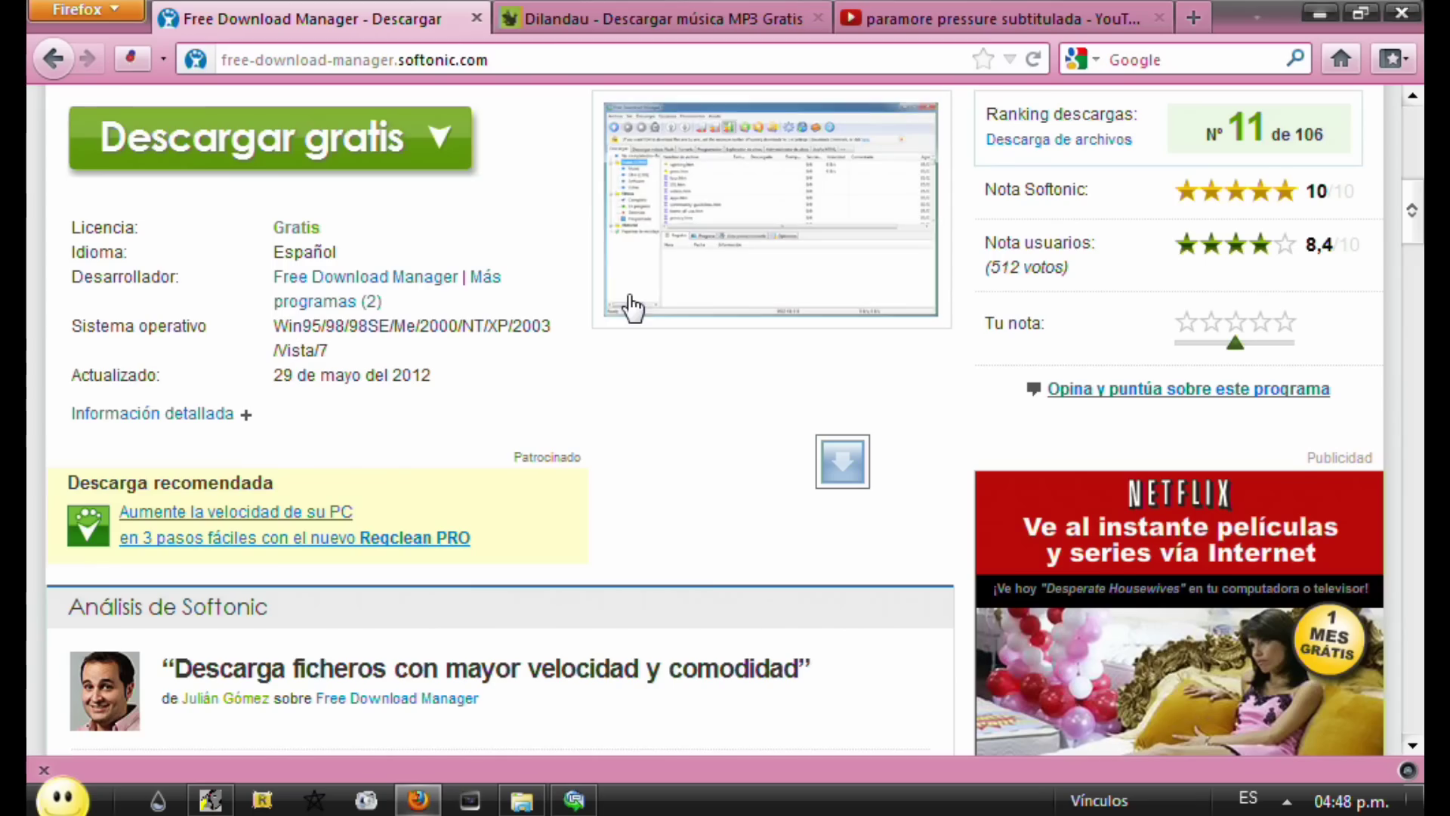
left_click(714, 15)
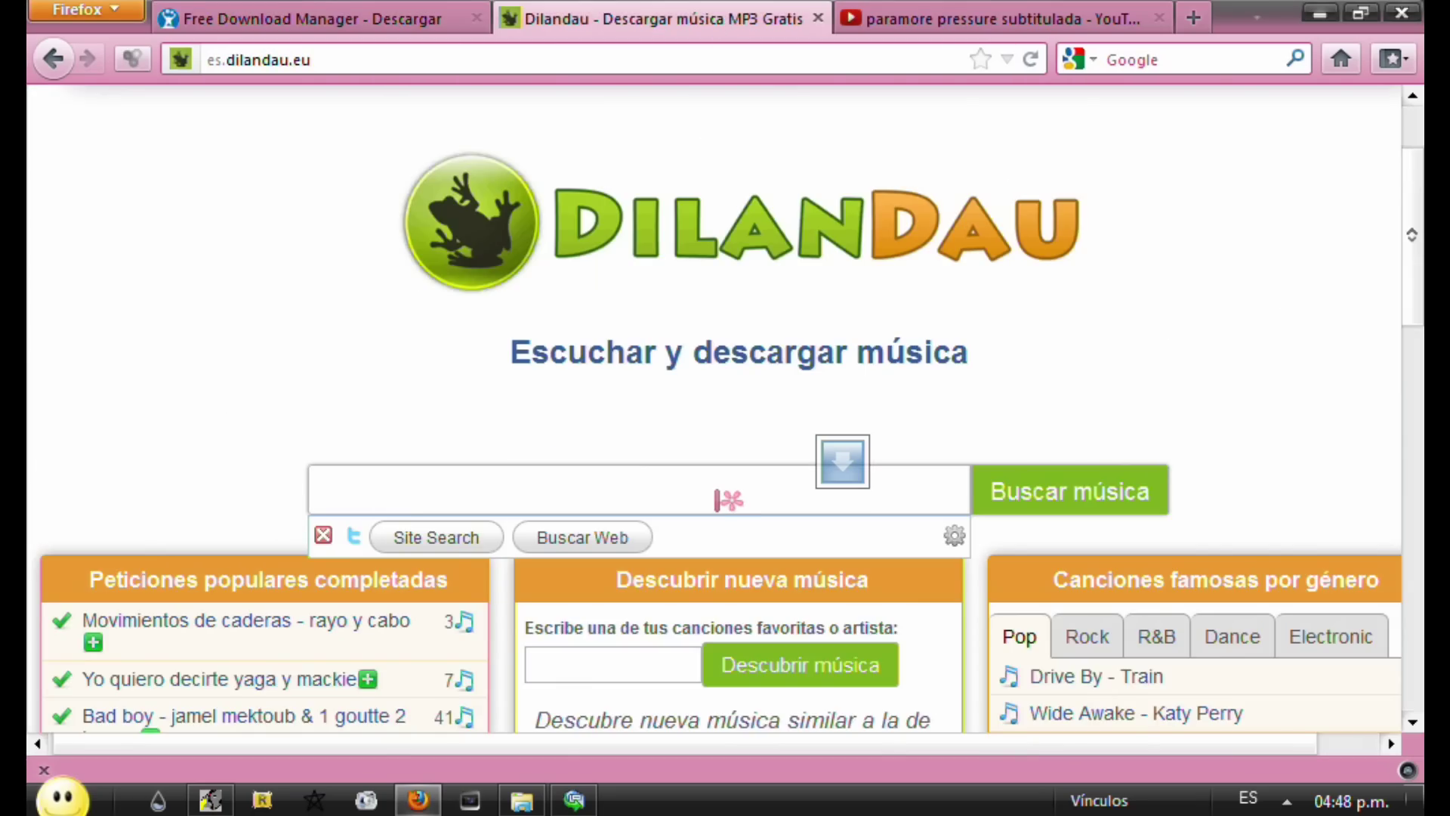
type("paramore pressure")
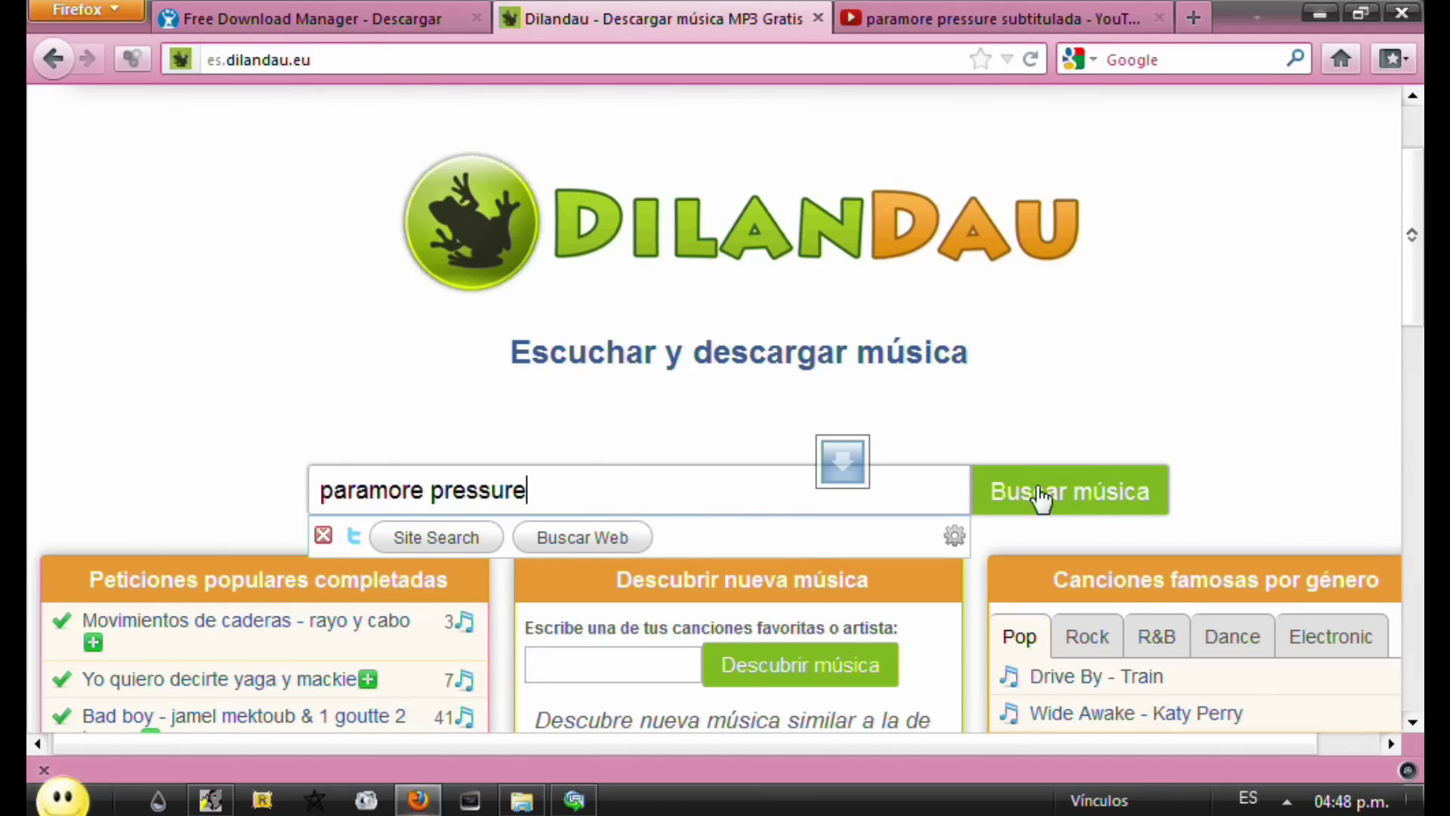
left_click(1067, 493)
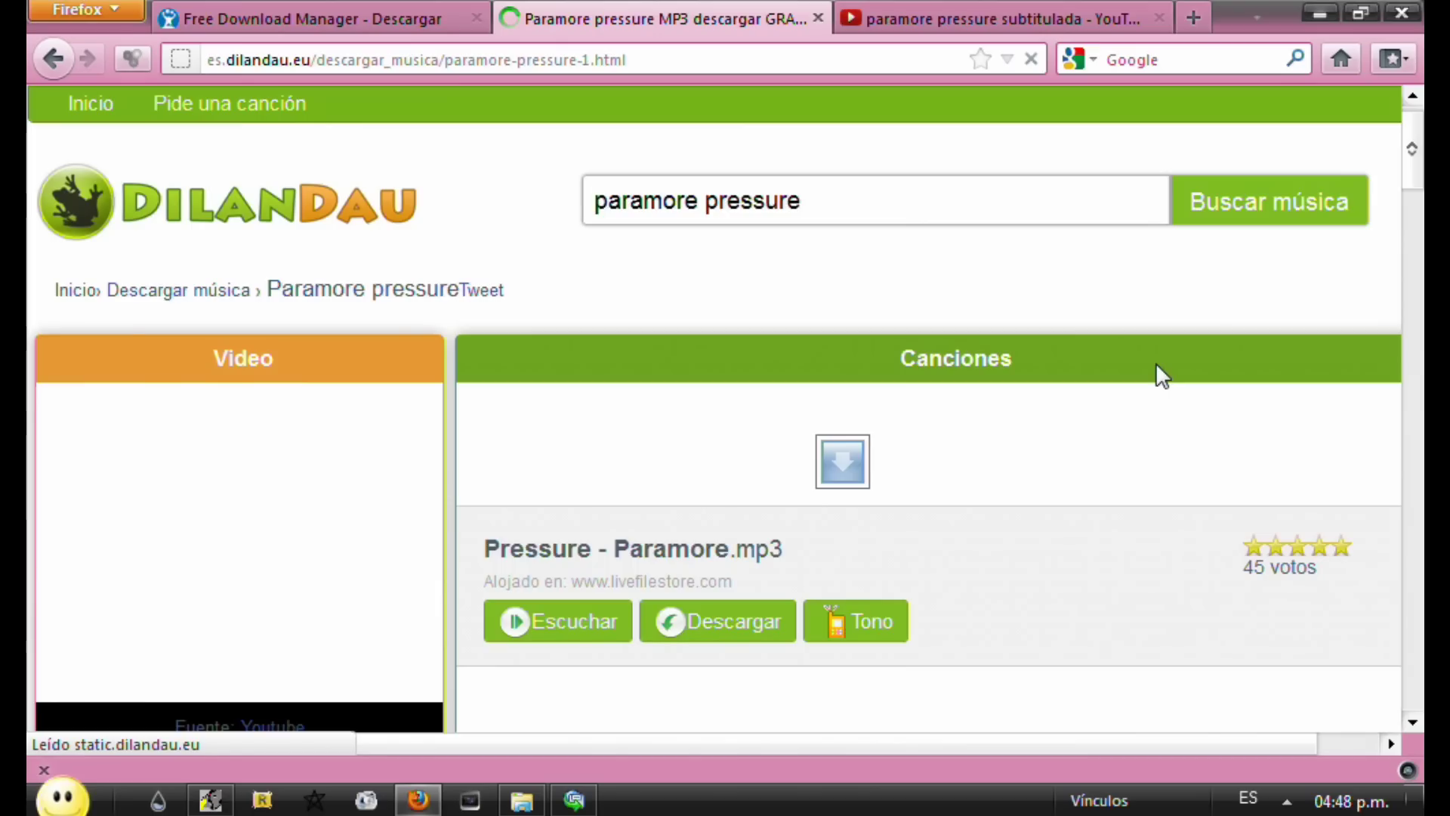
scroll(1418, 202, "down", 4)
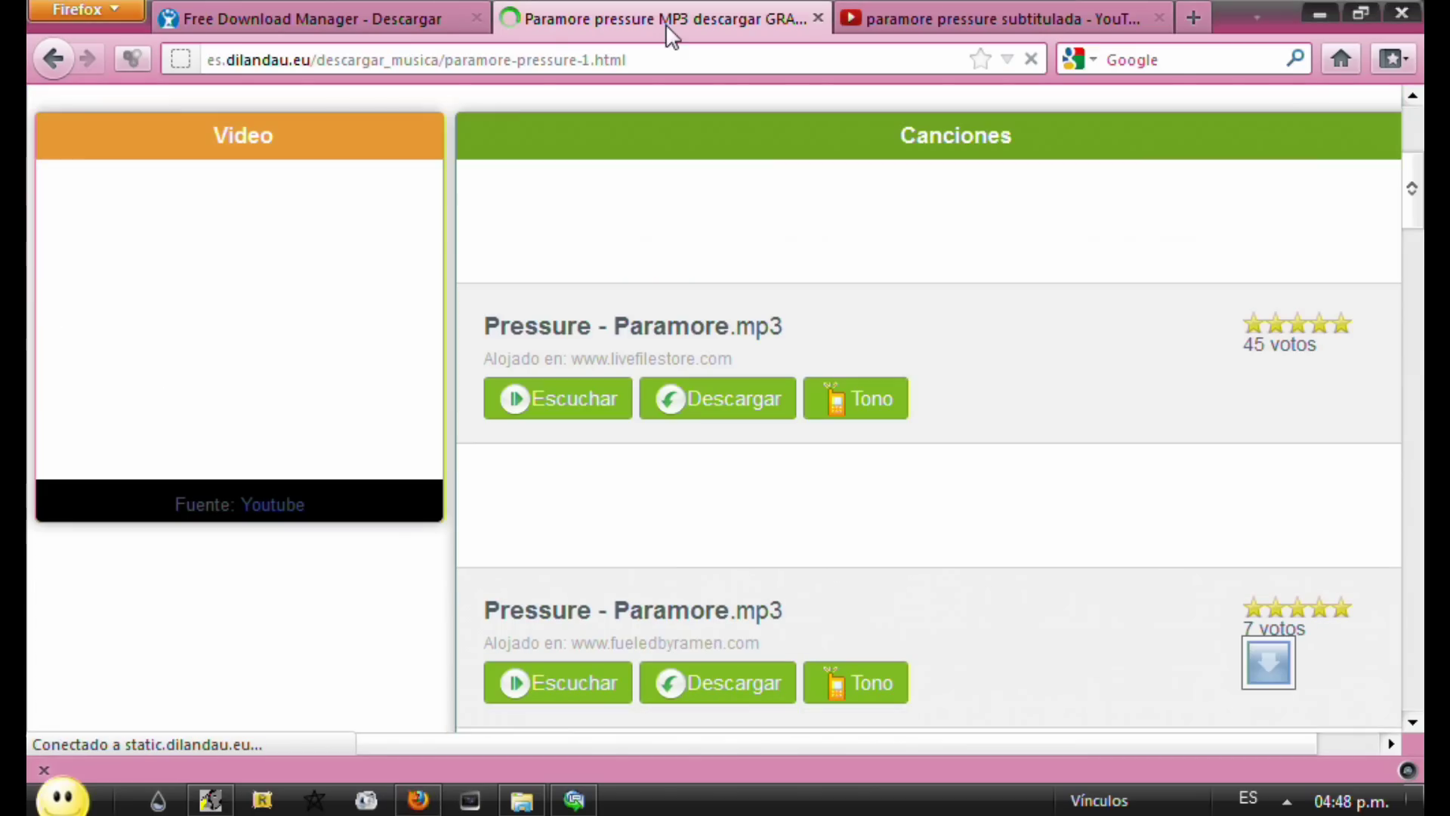
left_click(707, 408)
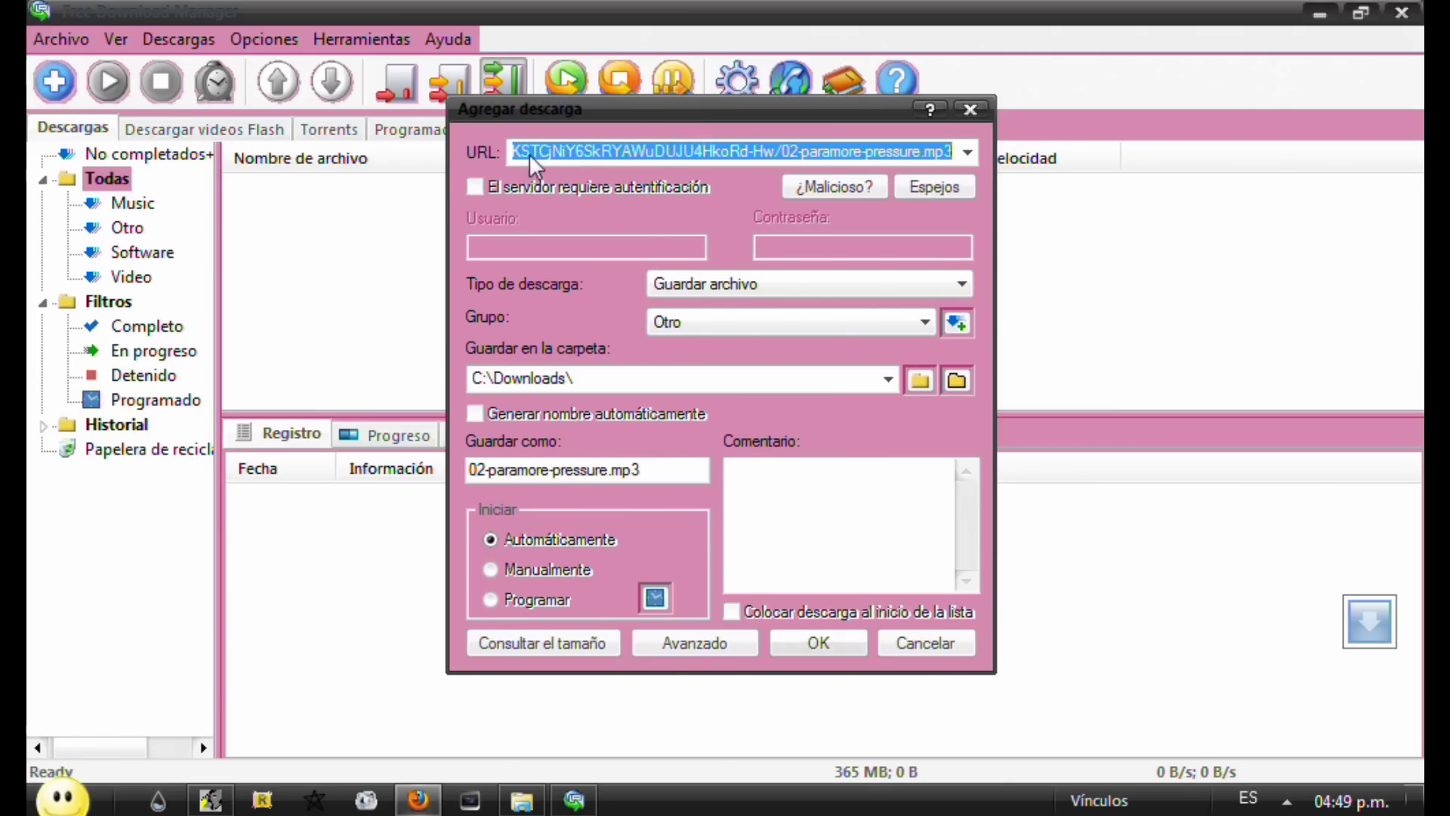
left_click_drag(670, 473, 485, 472)
left_click(787, 640)
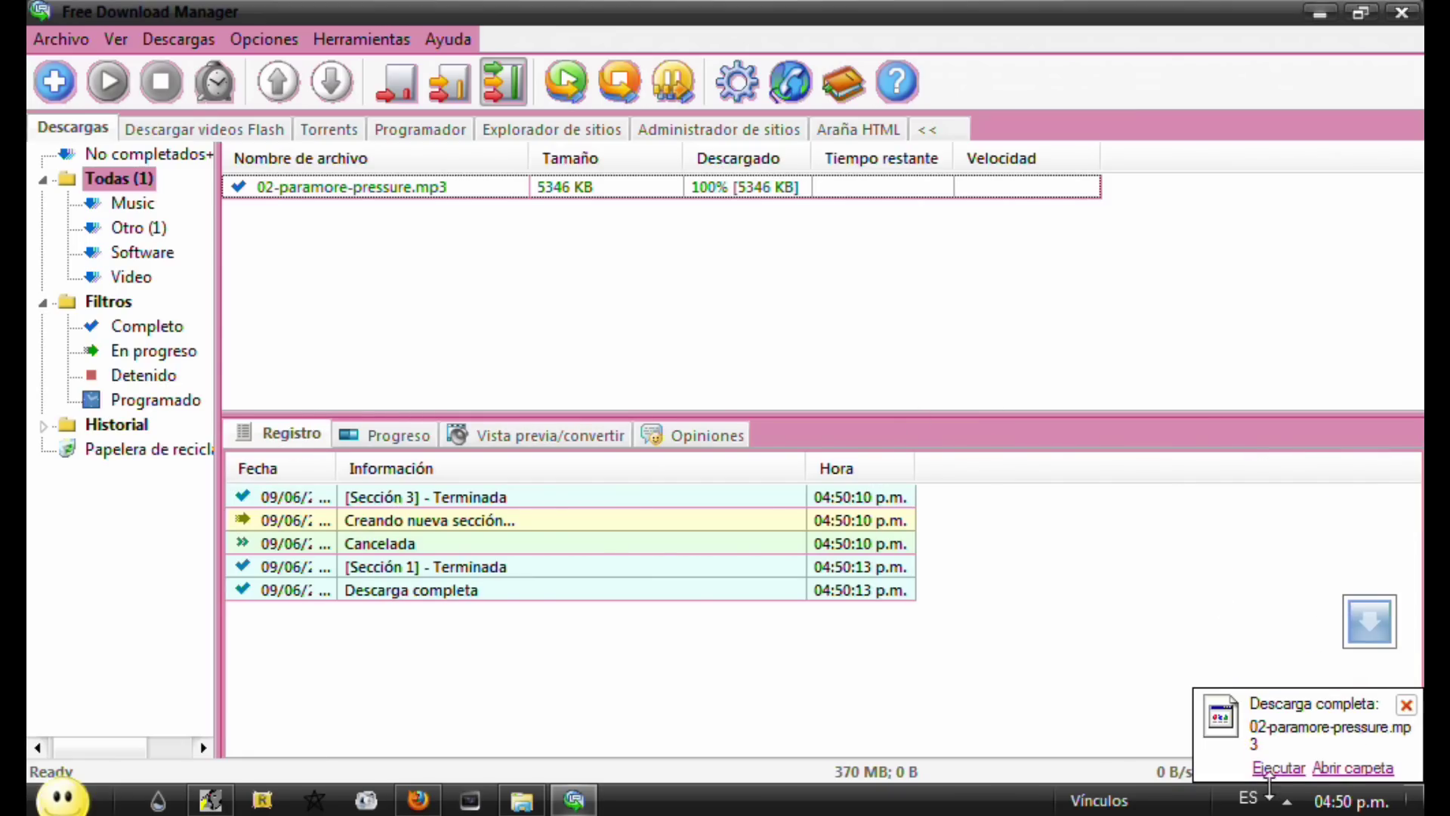
Open the folder containing the downloaded 02-paramore-pressure.mp3 and look through its files.
right_click(320, 188)
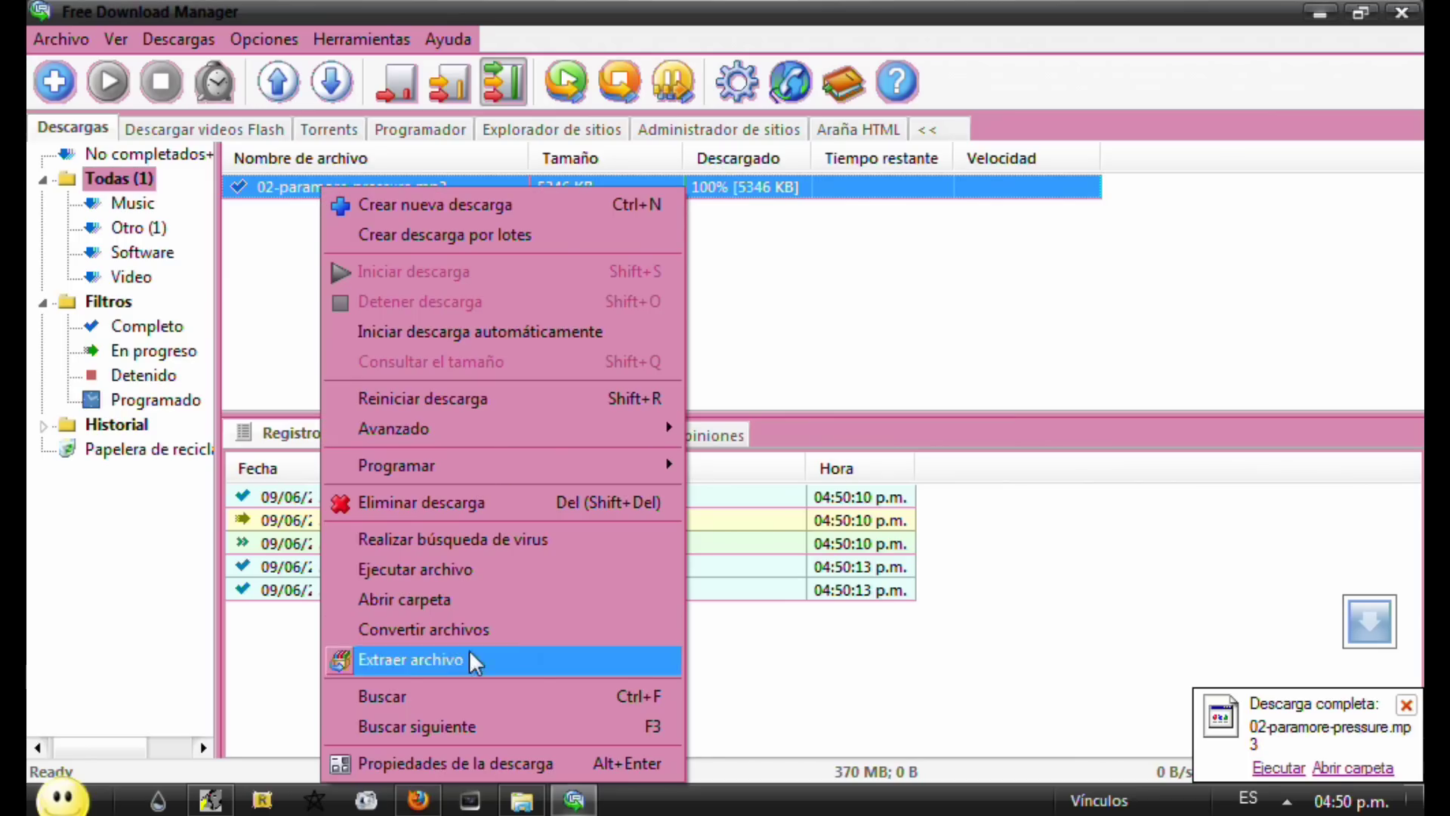
left_click(420, 606)
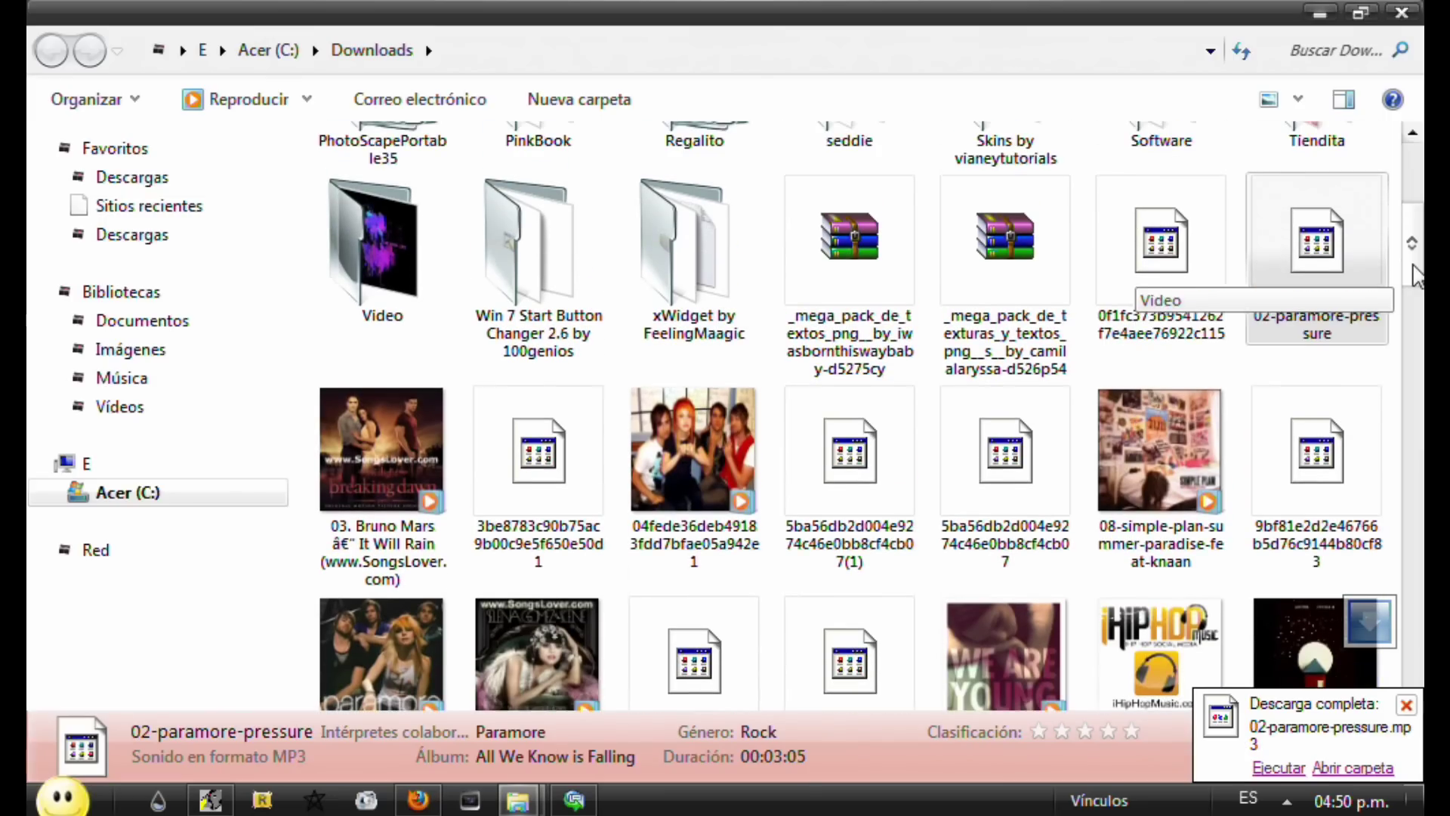
left_click_drag(1414, 260, 1412, 279)
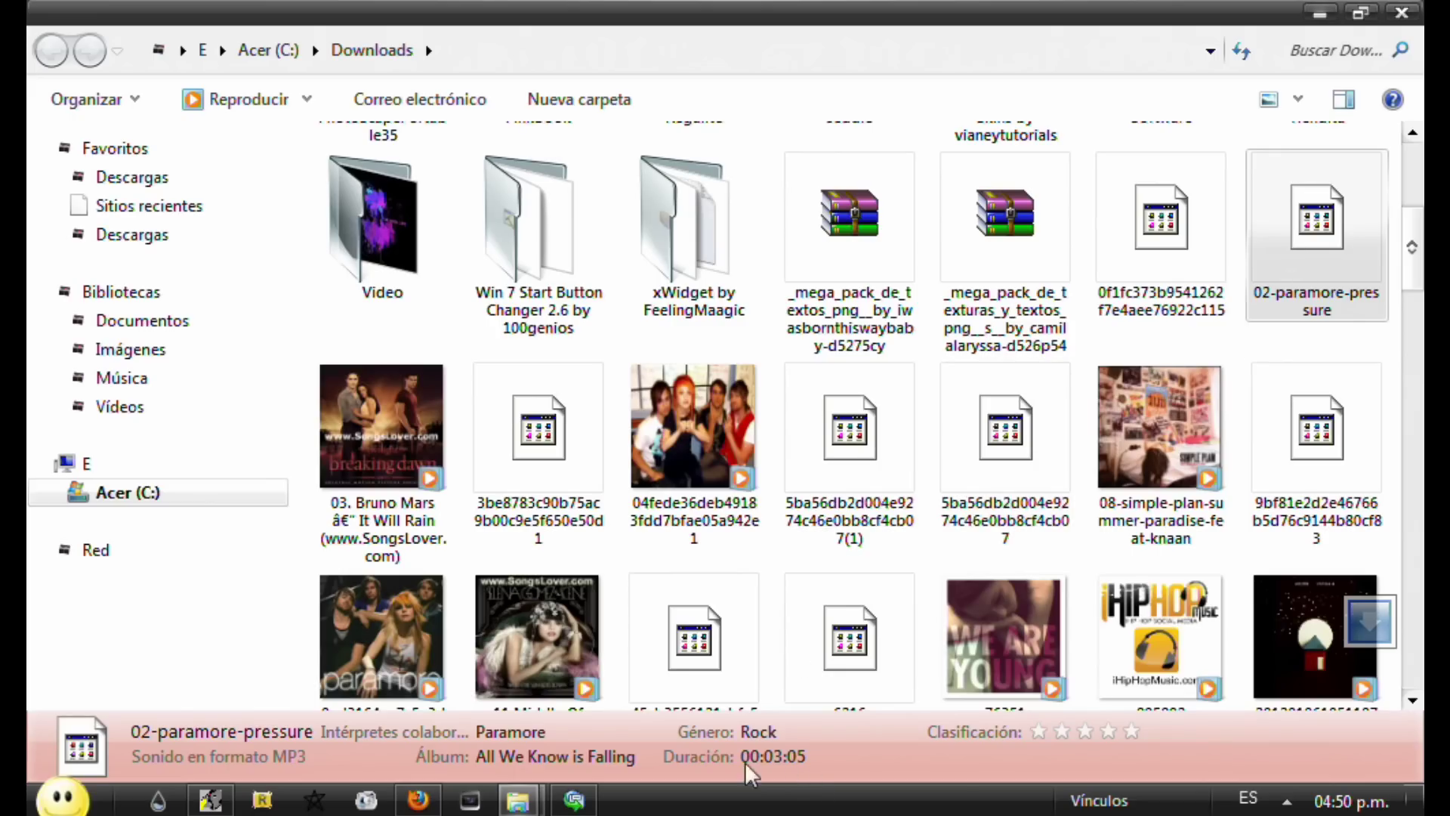
left_click_drag(1410, 273, 1415, 321)
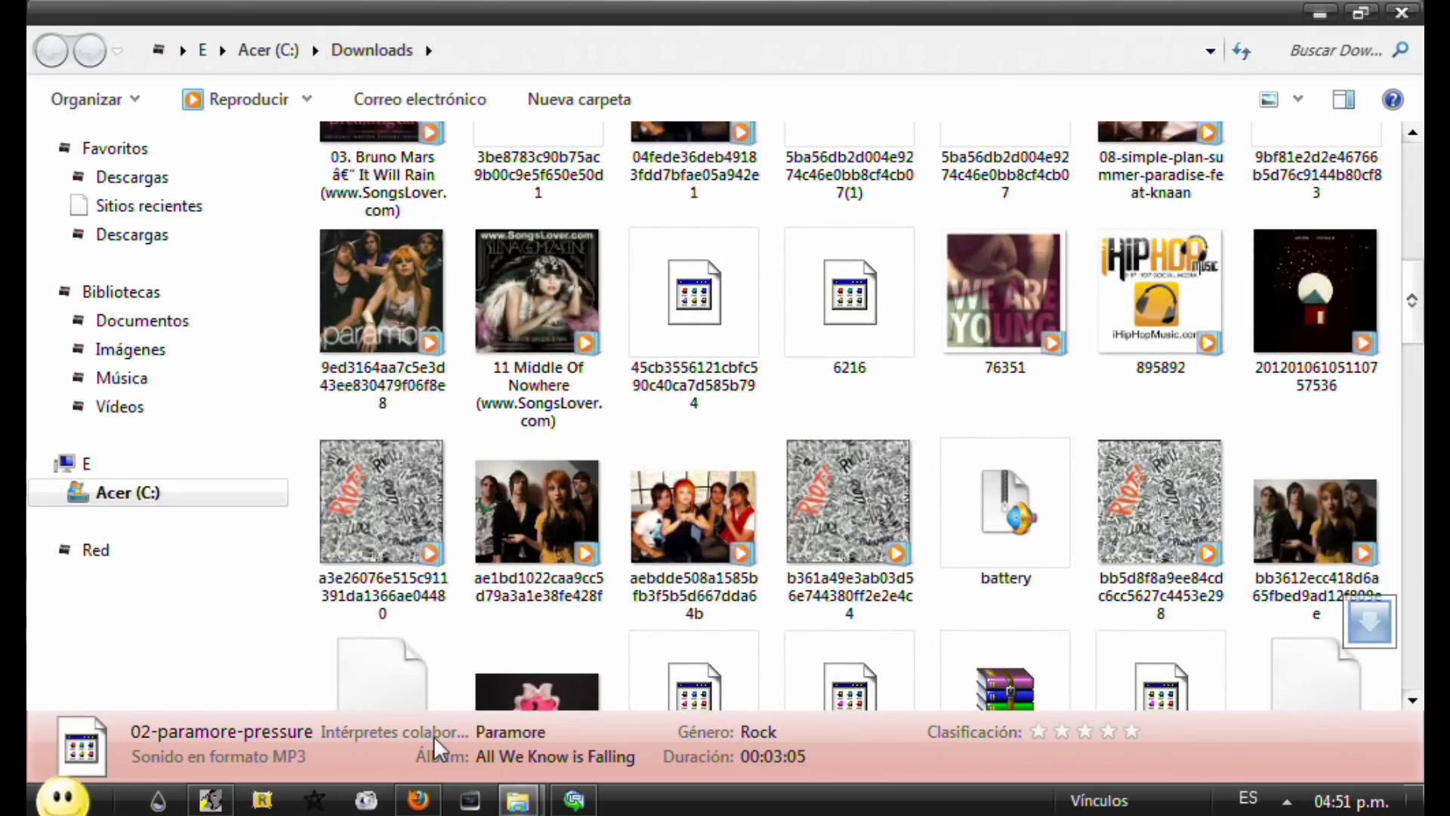
Return to Firefox, close the Dilandau page, and open and pause the subtitled Paramore Crushcrushcrush video from the YouTube results.
left_click(416, 802)
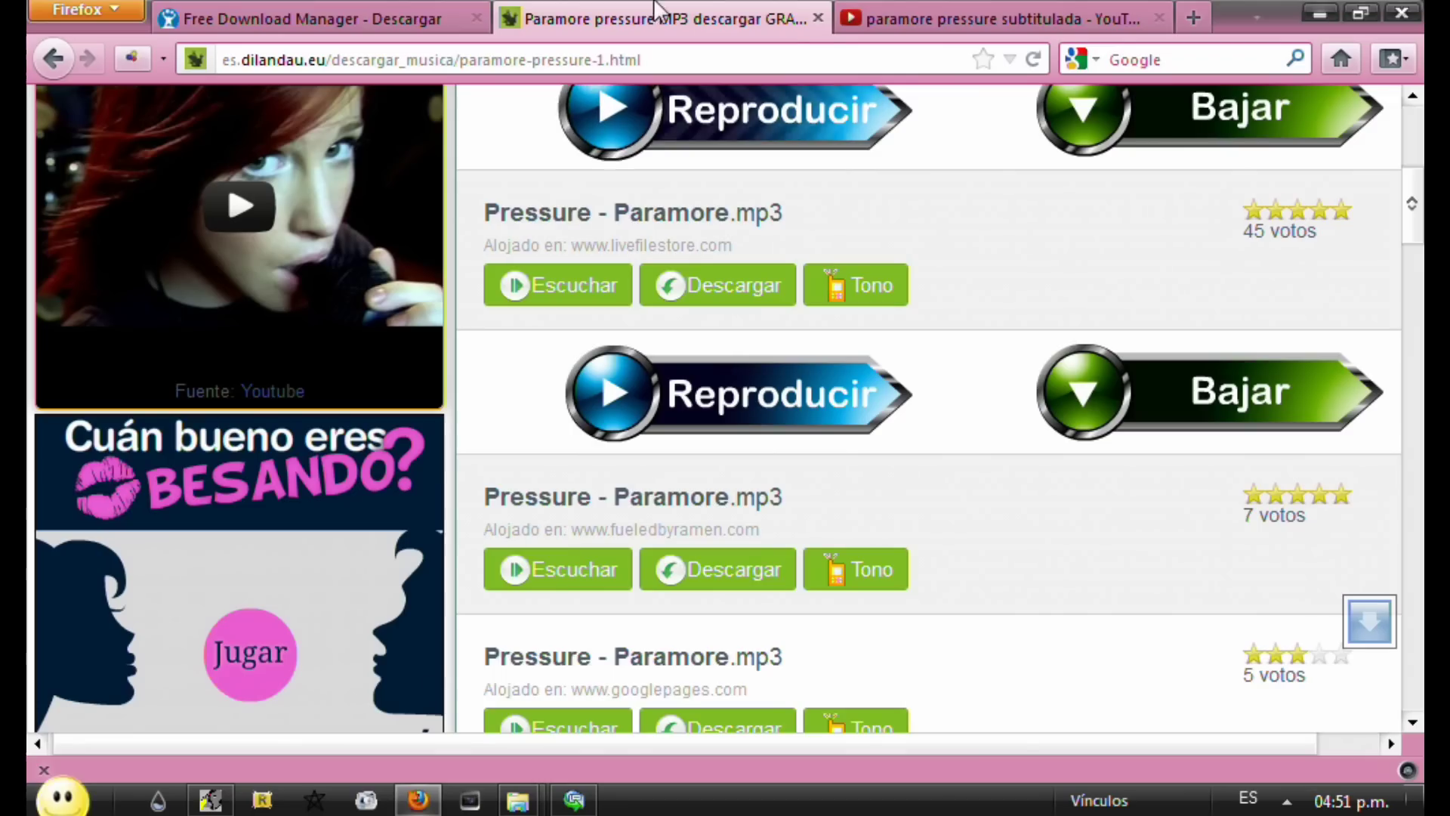
key("ctrl+w")
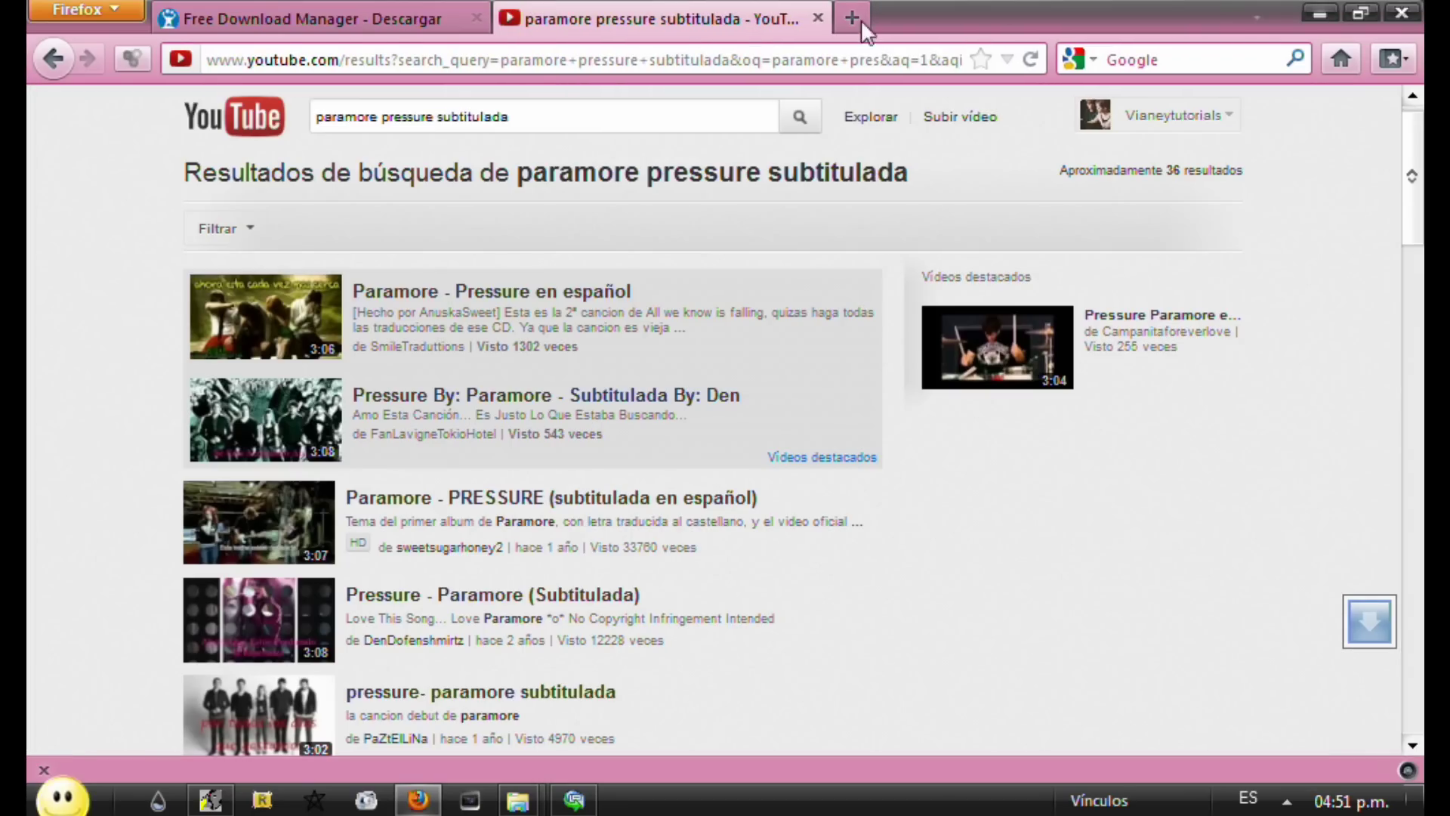
left_click_drag(1417, 128, 1421, 298)
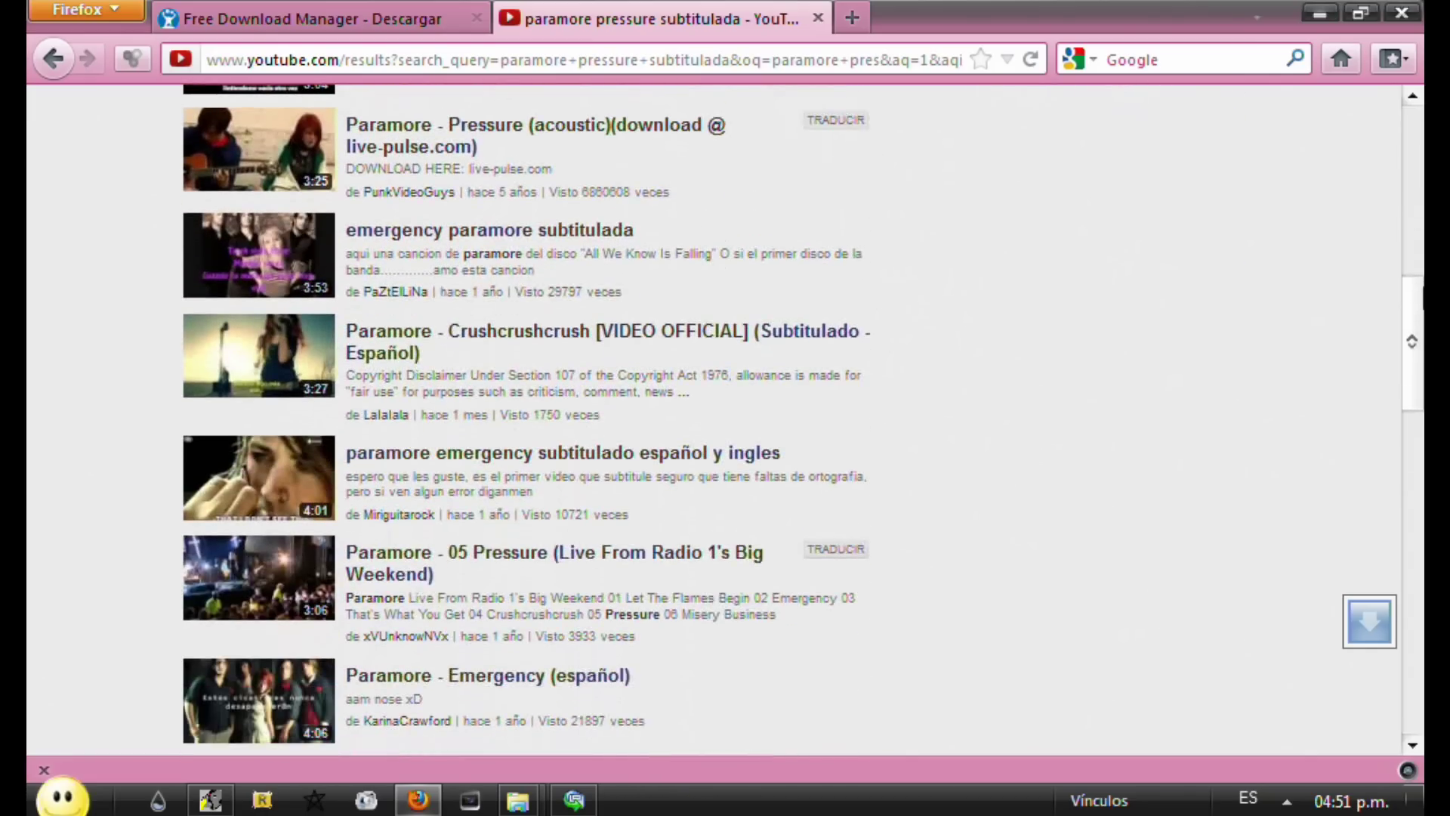
left_click(790, 317)
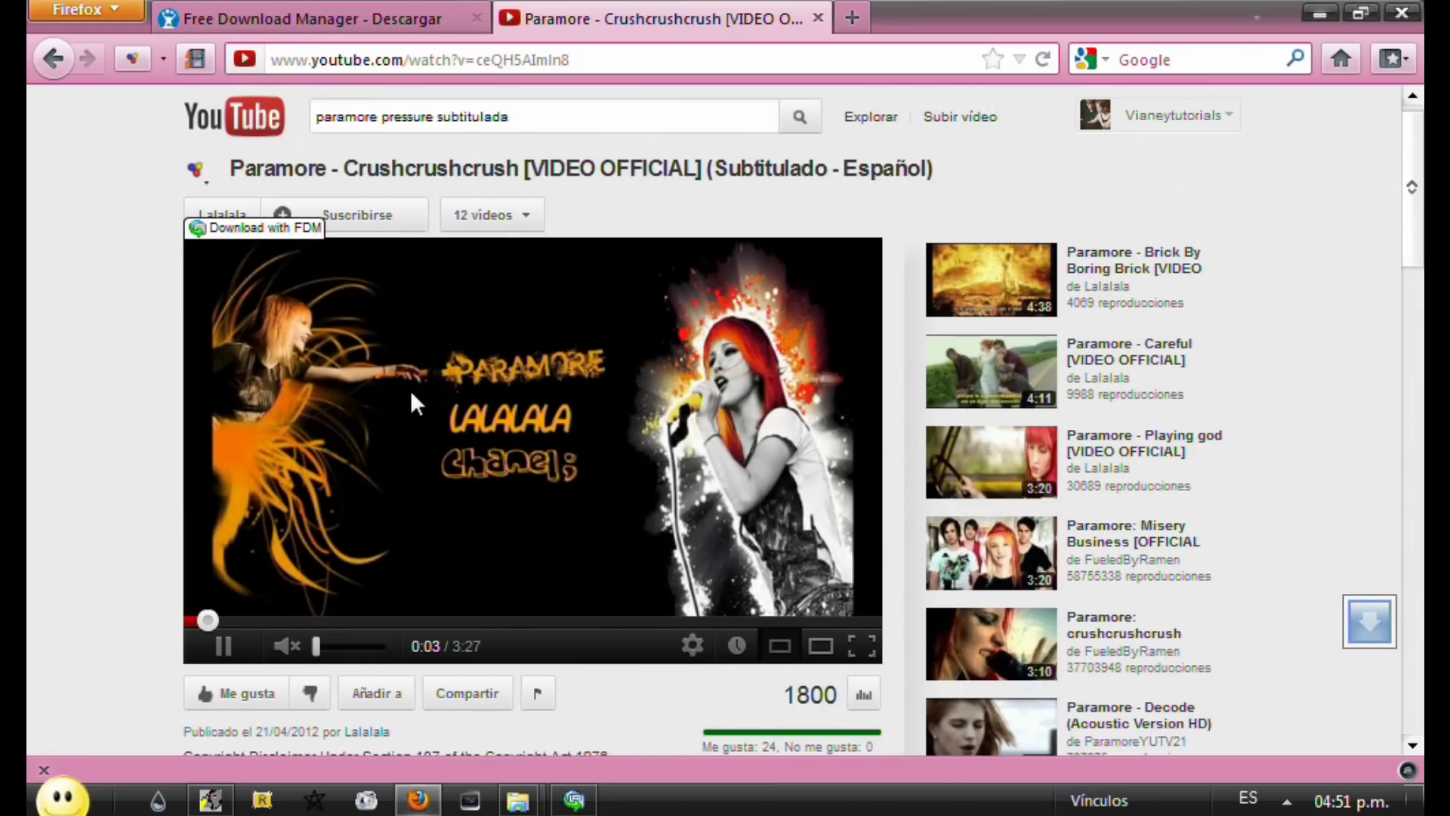
left_click(413, 400)
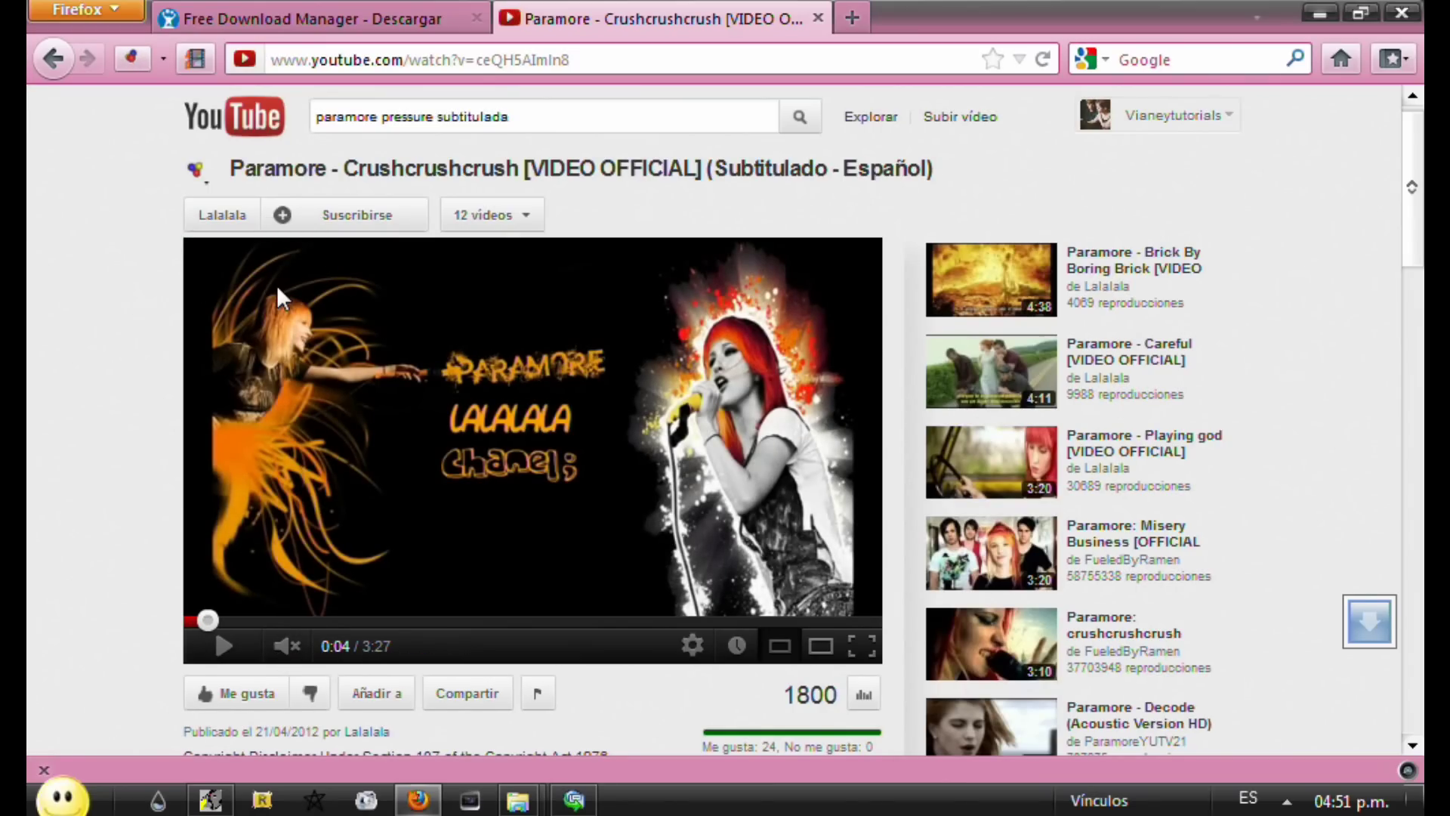
Download the video with FDM into C:\Downloads\Video\, keeping only the 21.6 MB version selected.
mouse_move(277, 284)
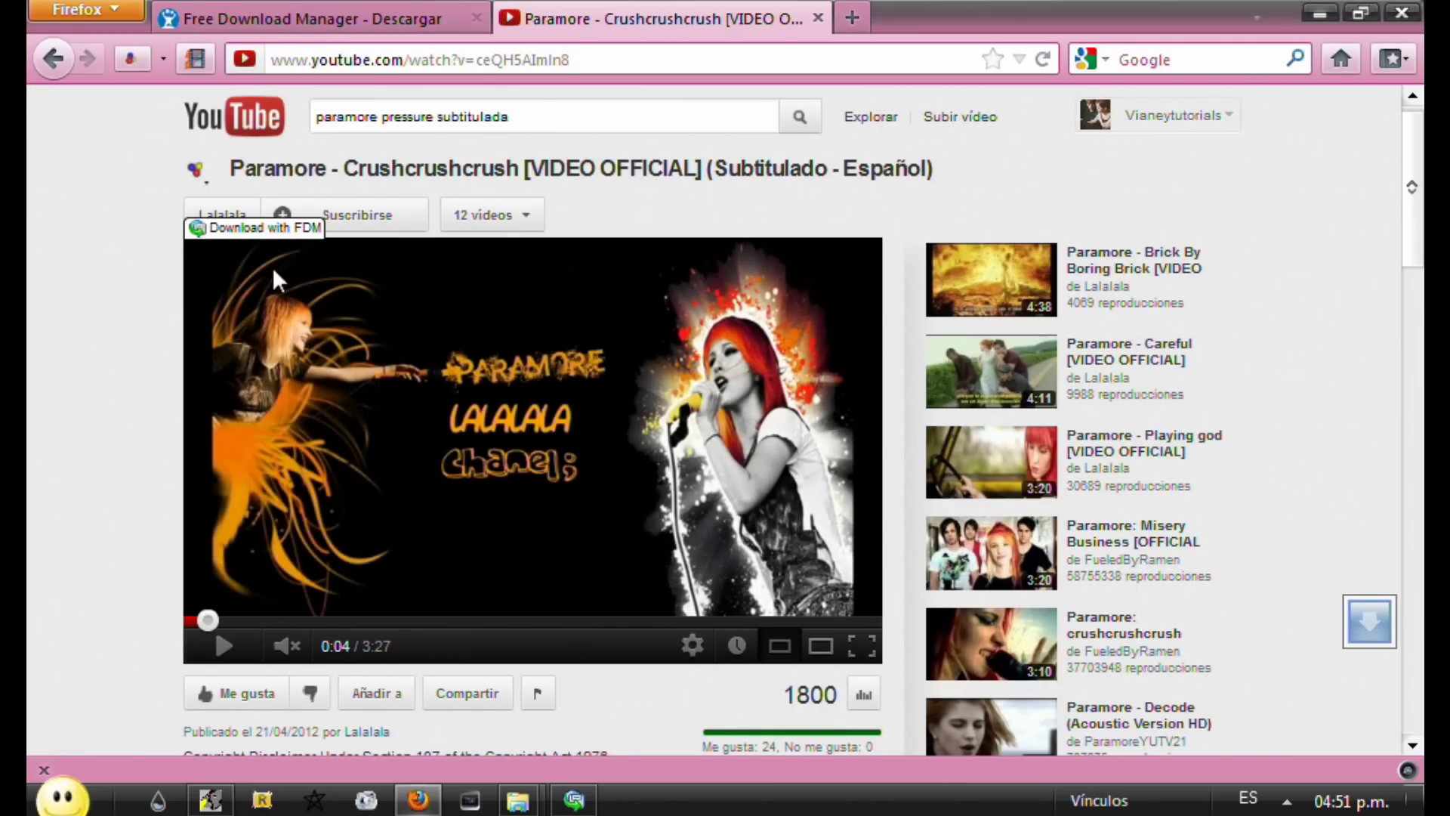
left_click(255, 230)
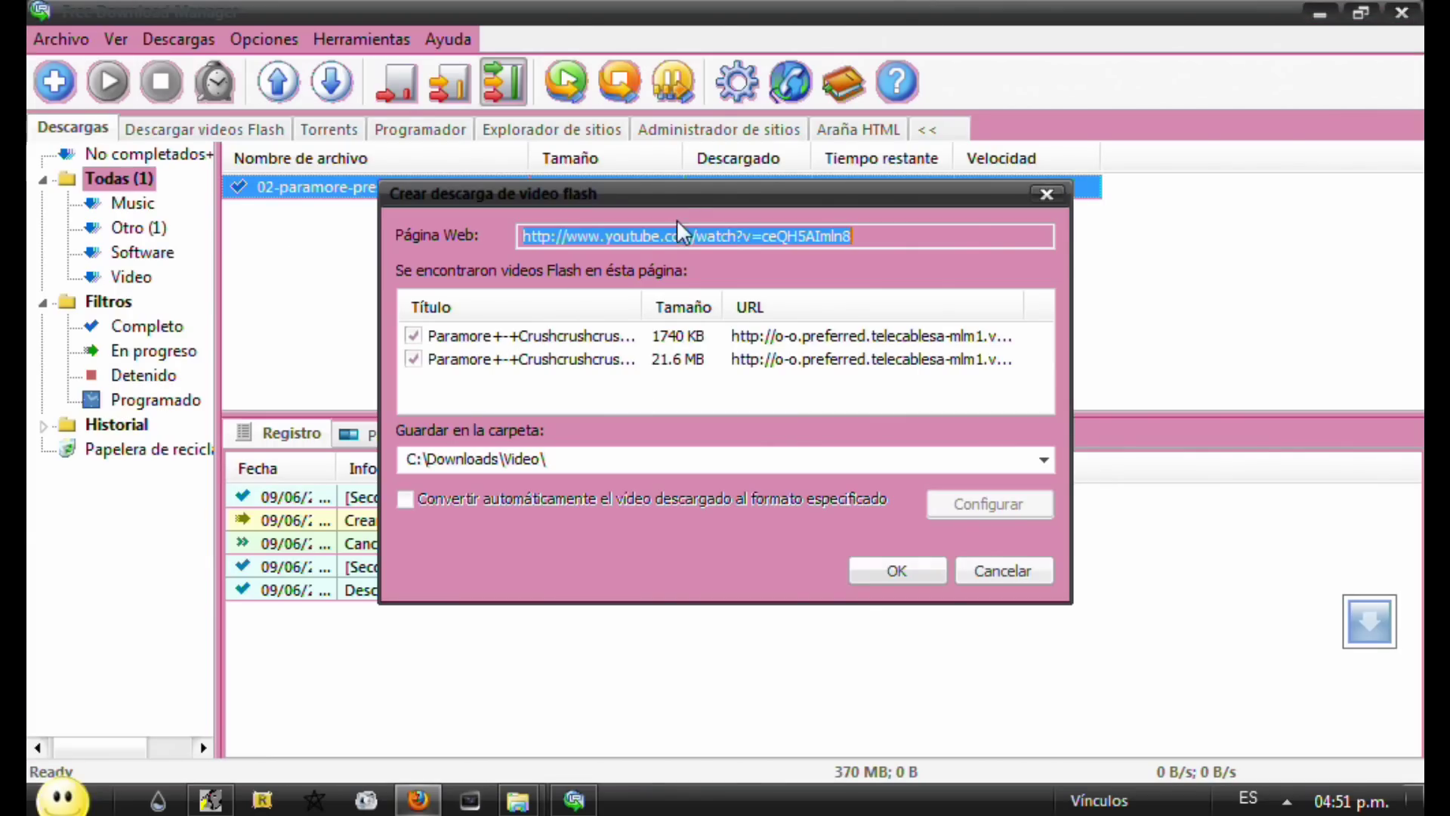
left_click_drag(673, 189, 674, 165)
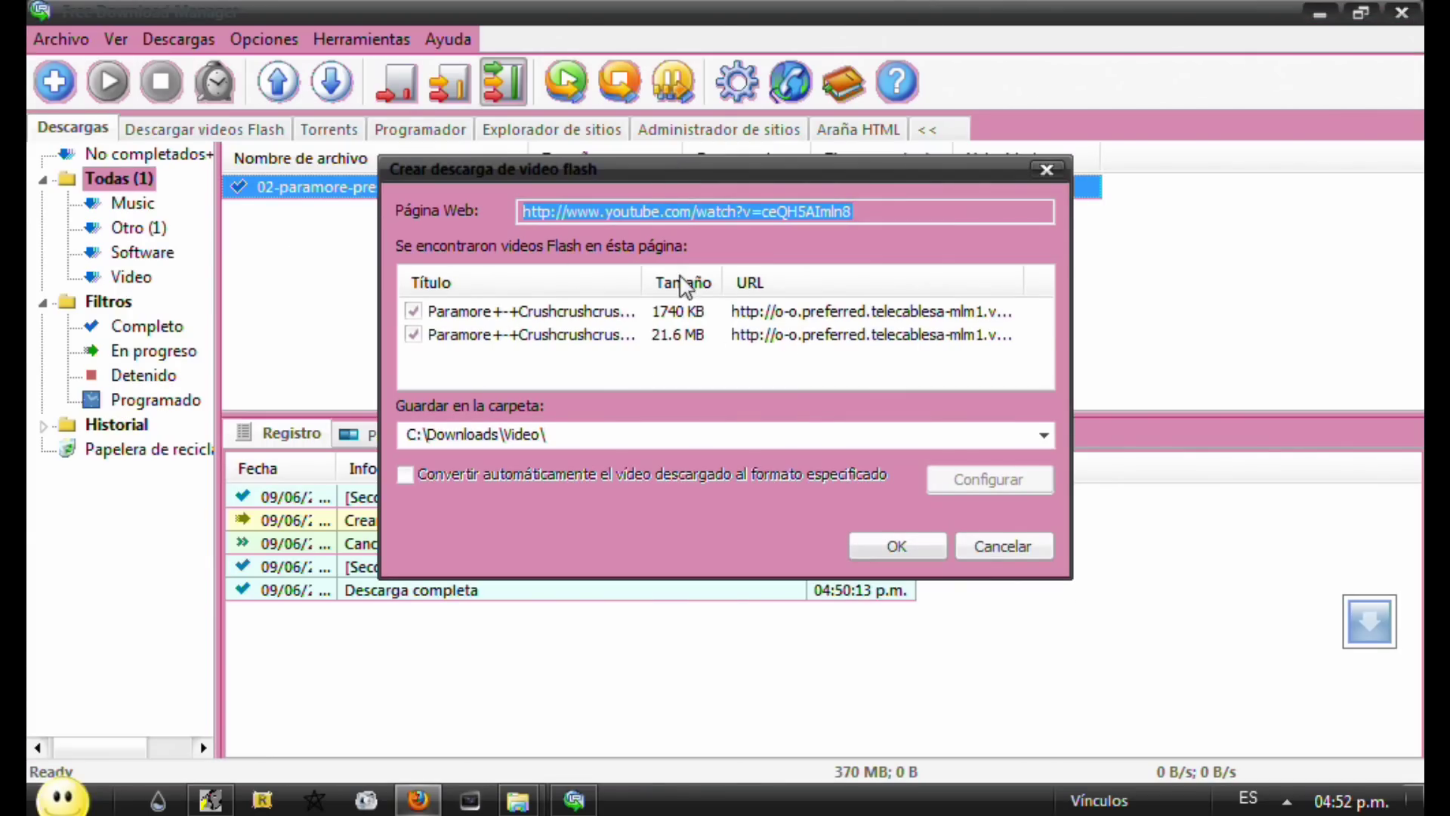
left_click(414, 311)
left_click(414, 335)
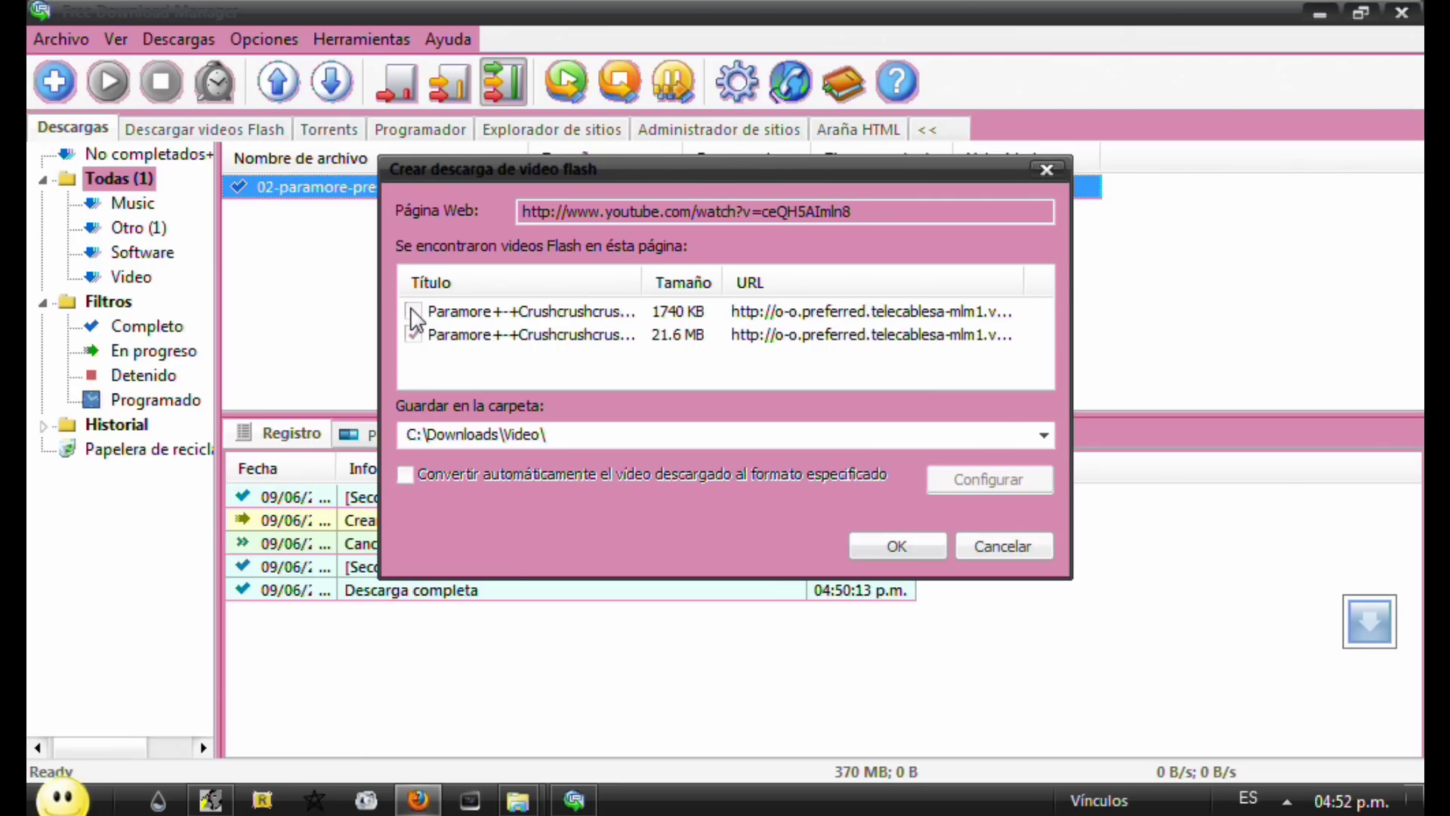
left_click(692, 341)
left_click(906, 544)
left_click(380, 344)
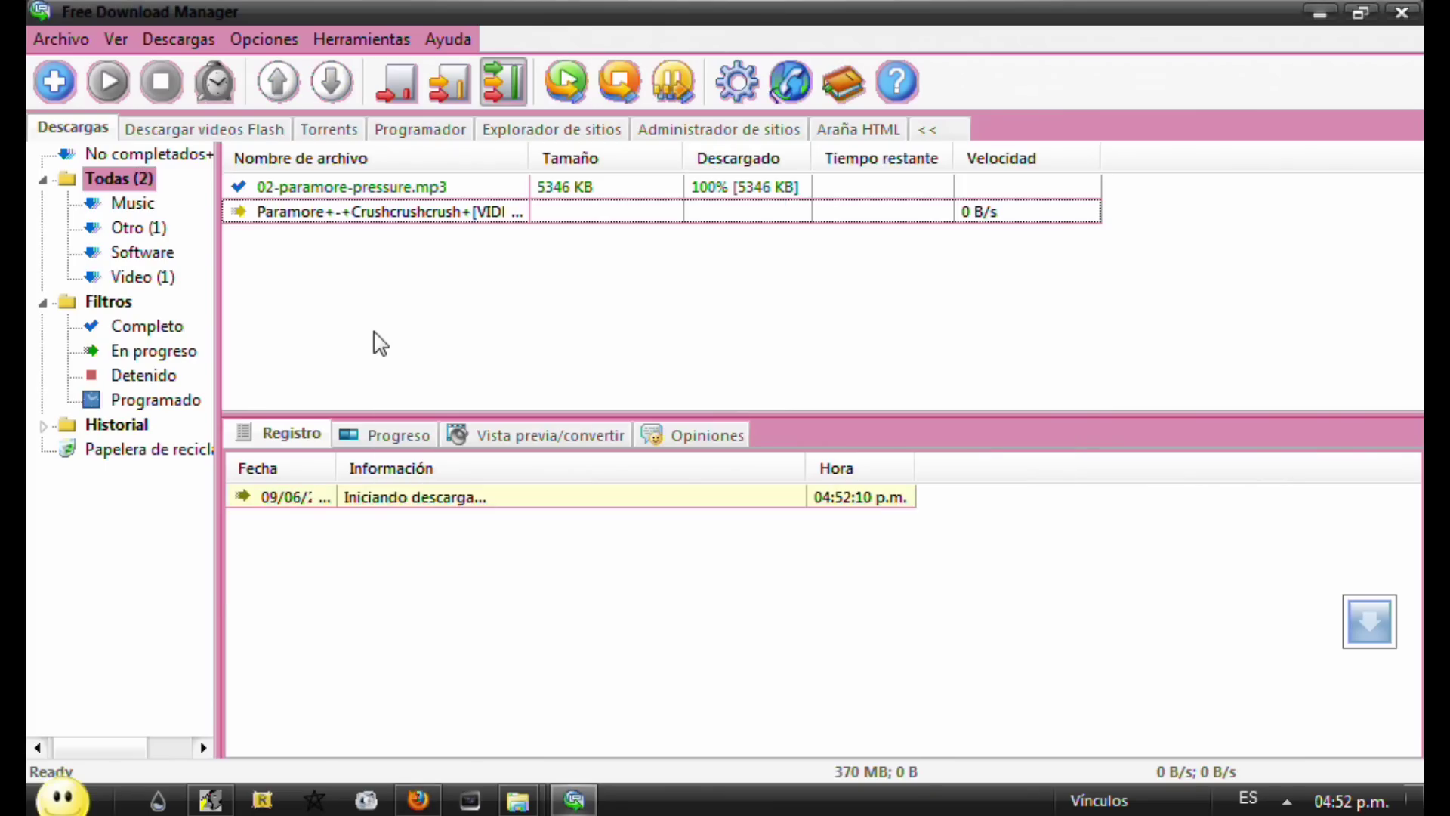
Widen the file name column of the download list and check the video's size, progress, remaining time and speed.
left_click_drag(524, 155, 702, 157)
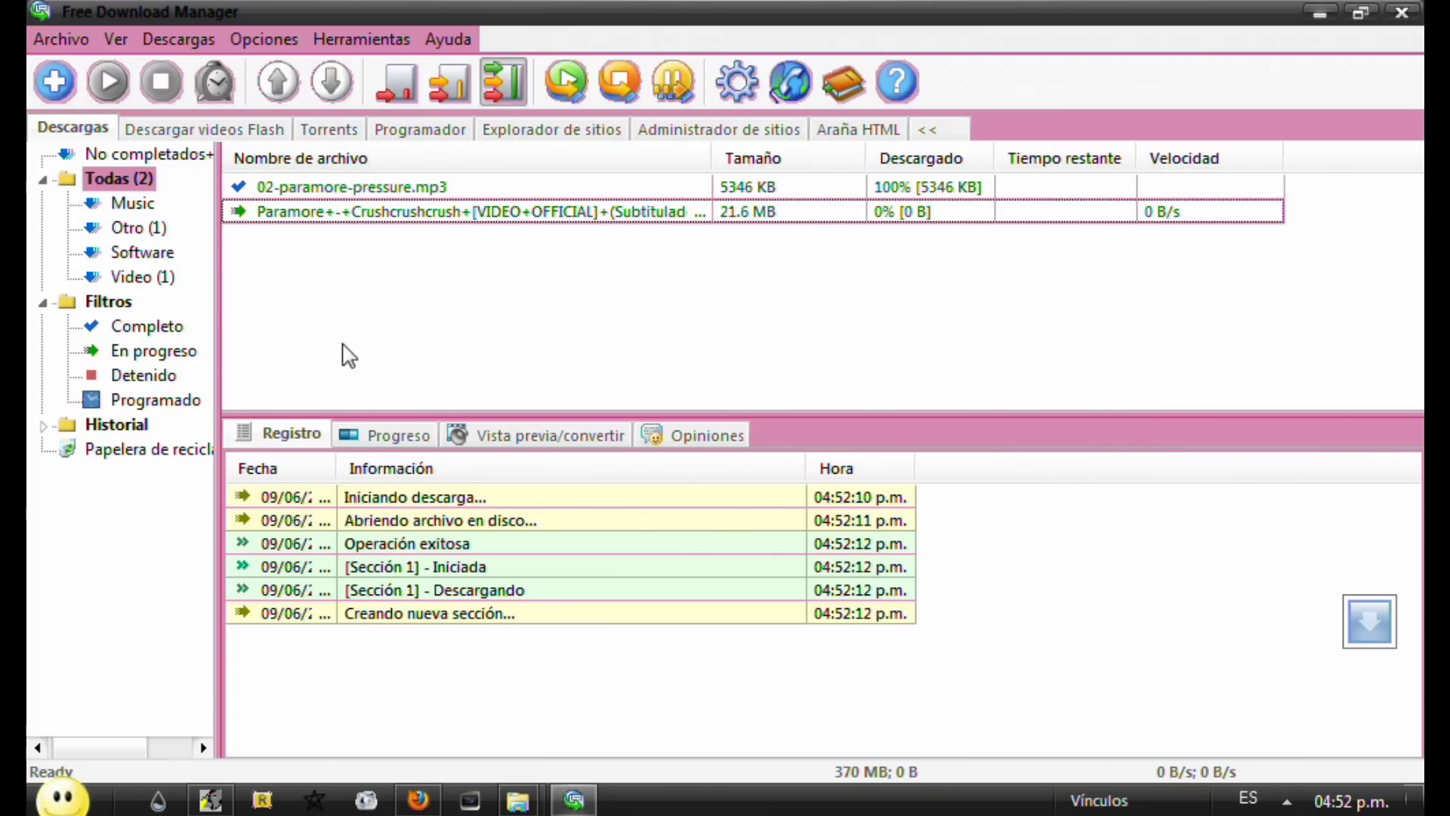
left_click(791, 220)
left_click(666, 301)
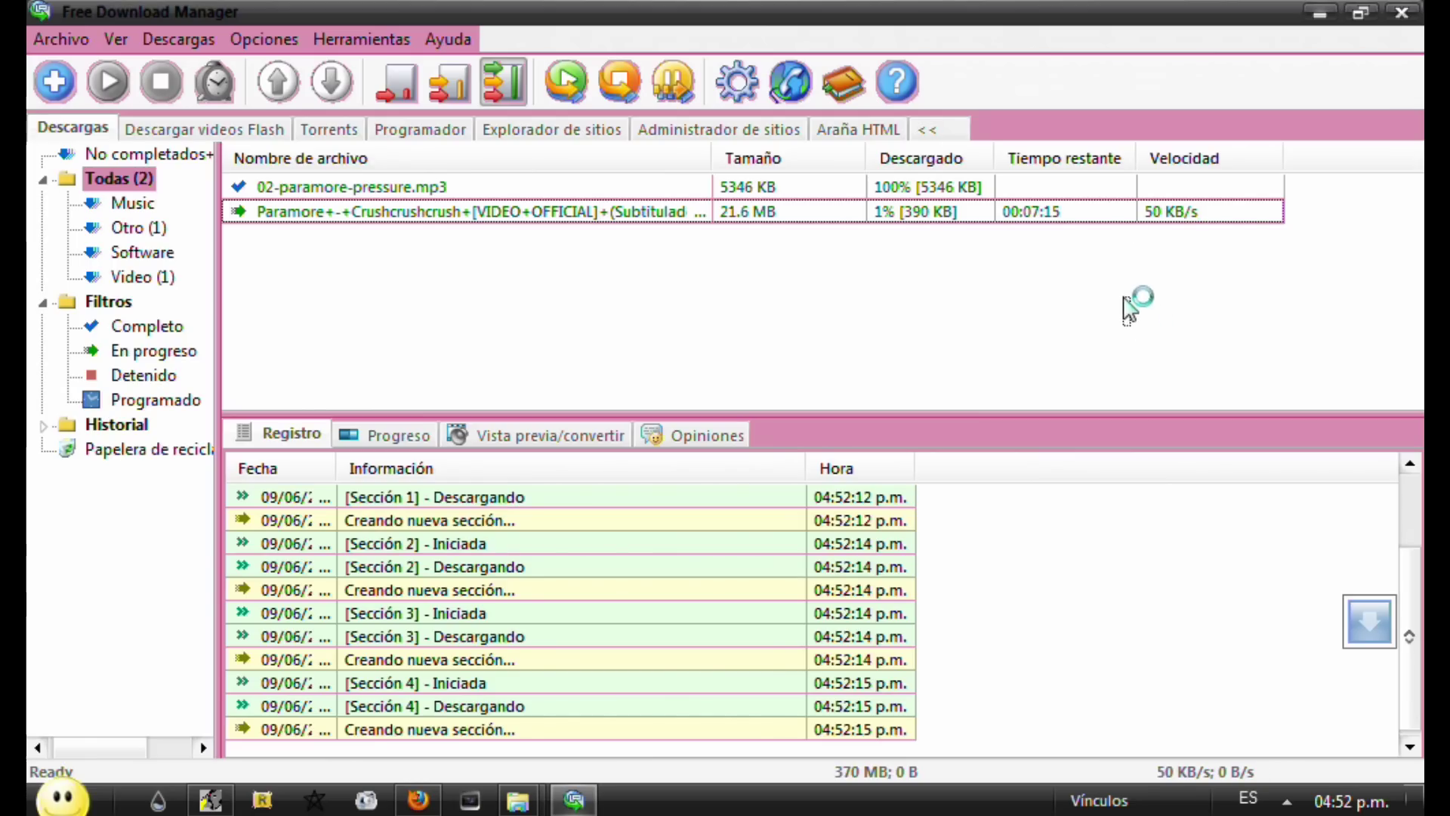
left_click(1056, 204)
key("ctrl+a")
left_click(1175, 252)
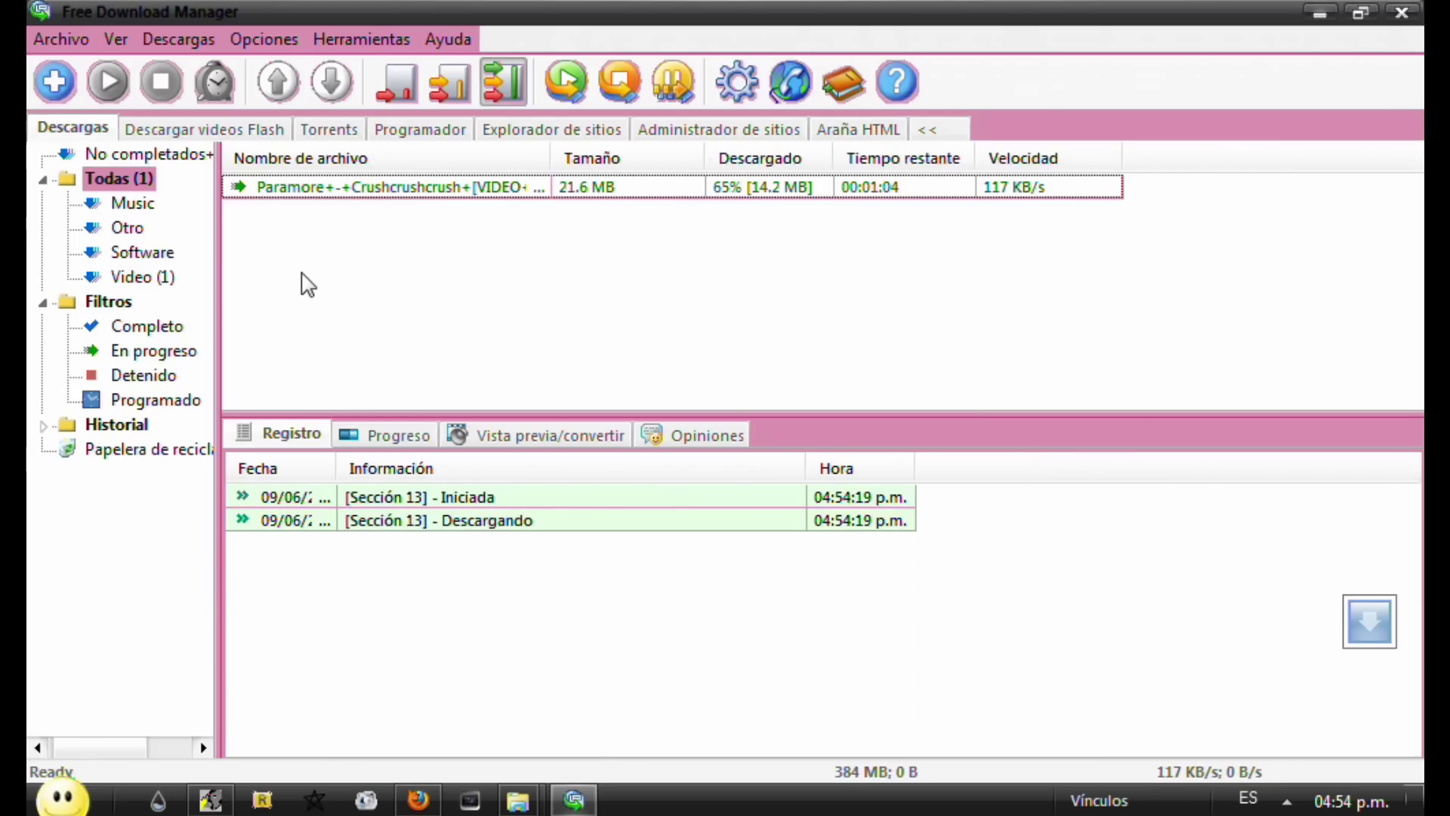
Look through the download categories and the completed, in-progress, stopped and scheduled filters.
left_click(130, 203)
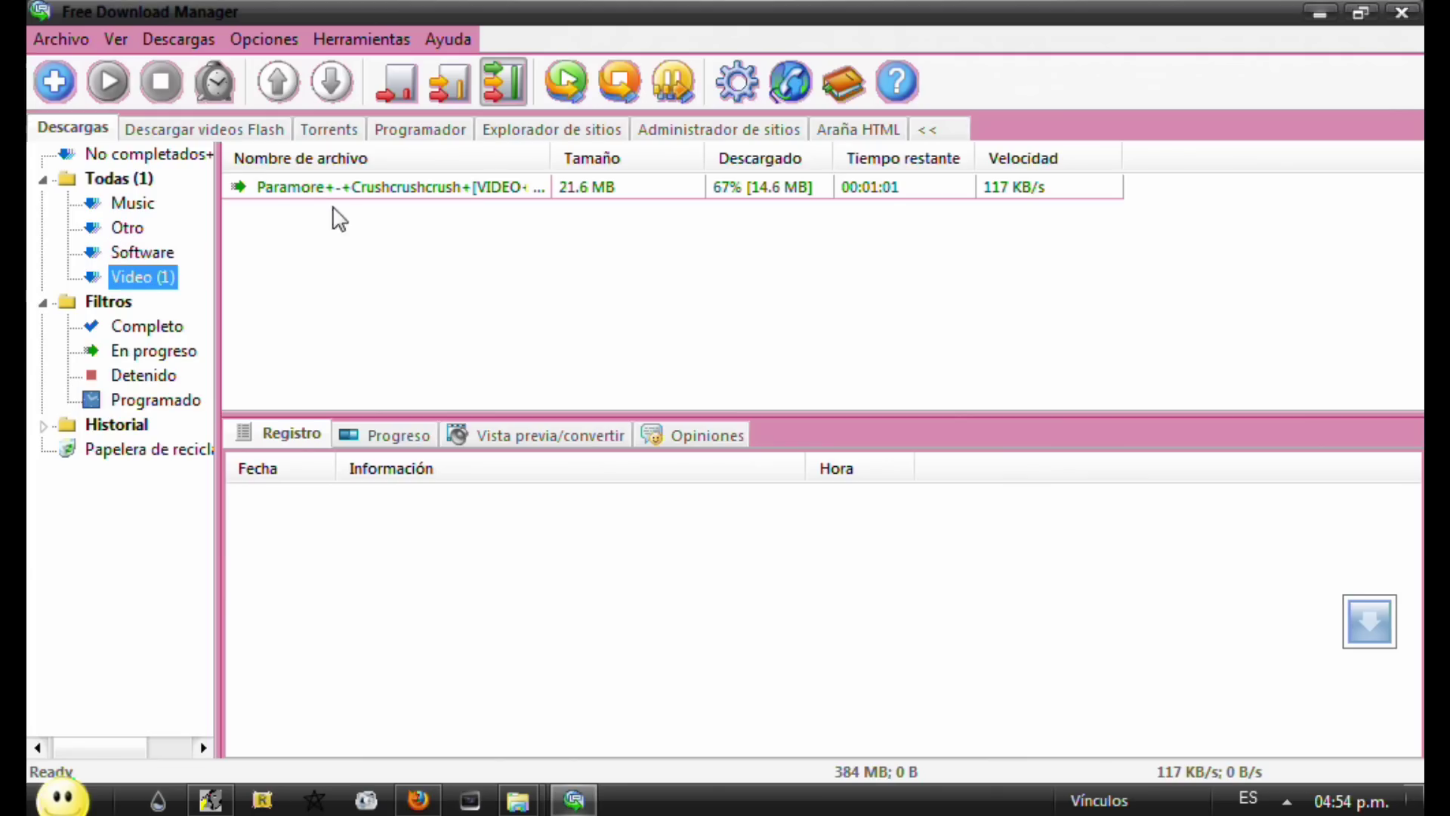
left_click(140, 326)
left_click(121, 350)
left_click(130, 371)
left_click(136, 400)
Look through the download history and the deleted downloads in the recycle bin.
left_click(134, 427)
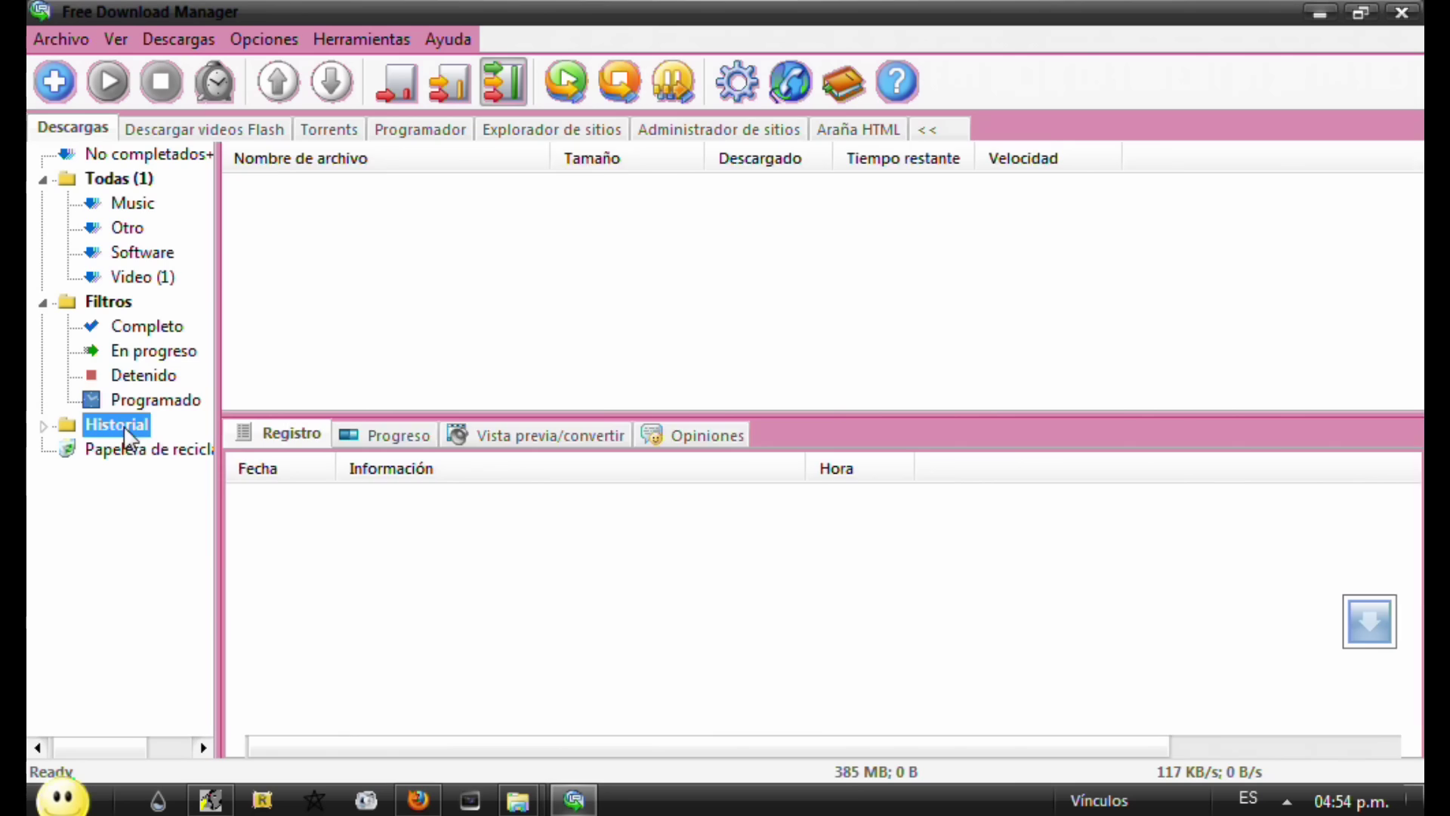
mouse_move(1413, 179)
left_mouse_down()
mouse_move(1412, 725)
mouse_move(1414, 159)
left_mouse_up()
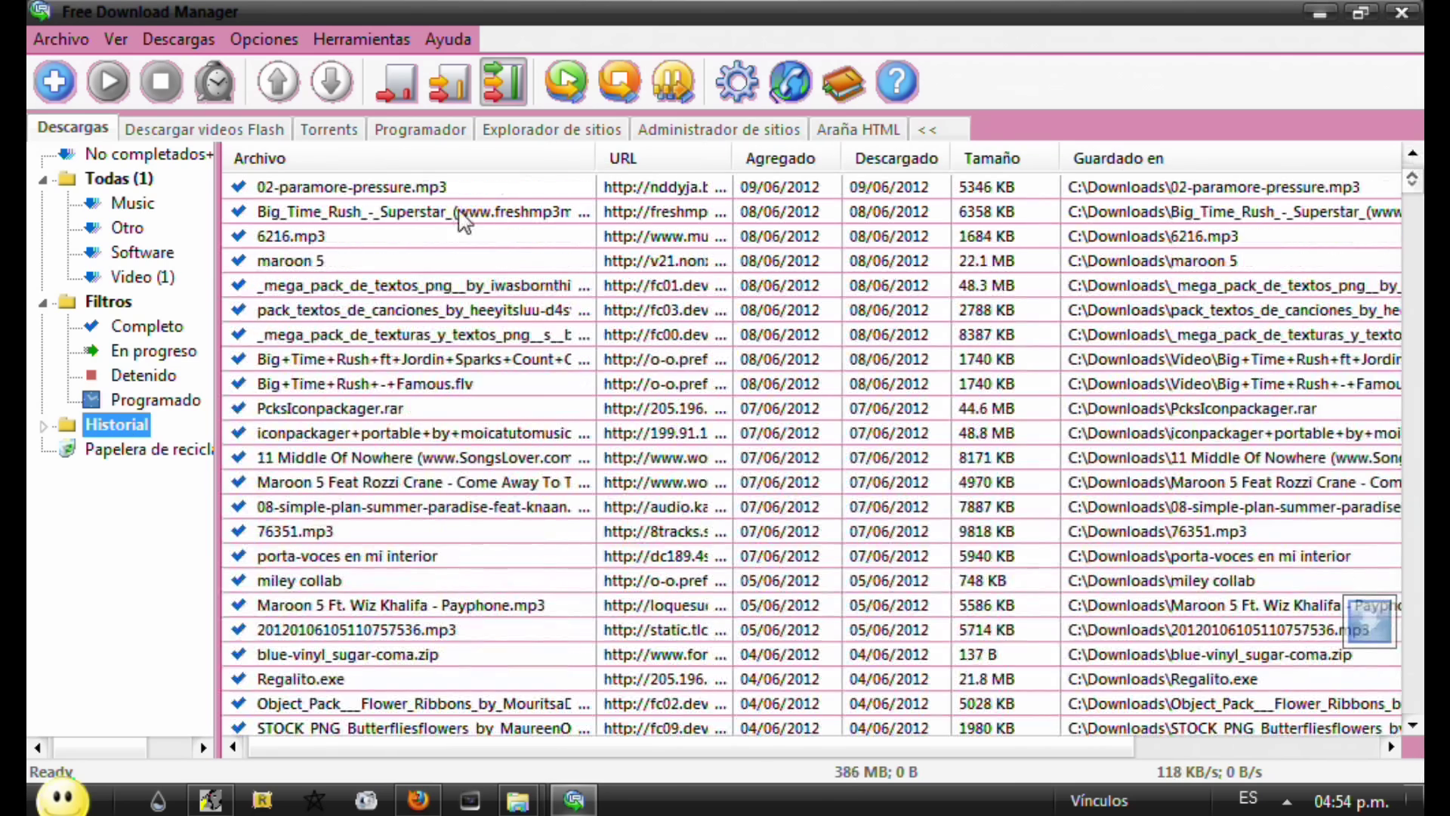
left_click(154, 450)
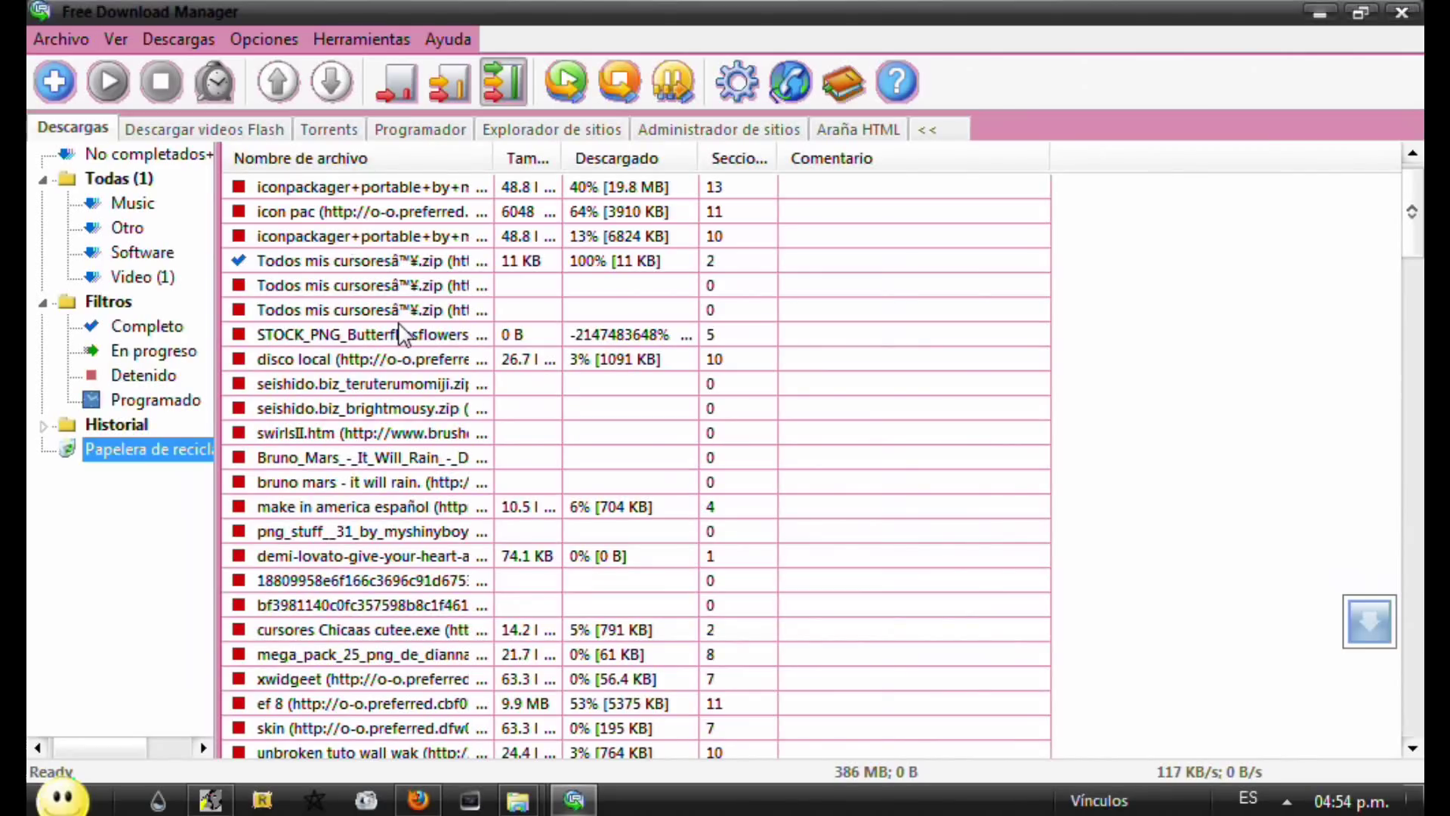
left_click(1416, 575)
scroll(906, 453, "up", 12)
left_click(424, 198)
Return to the list of all downloads and clear the log entries below it.
left_click(125, 182)
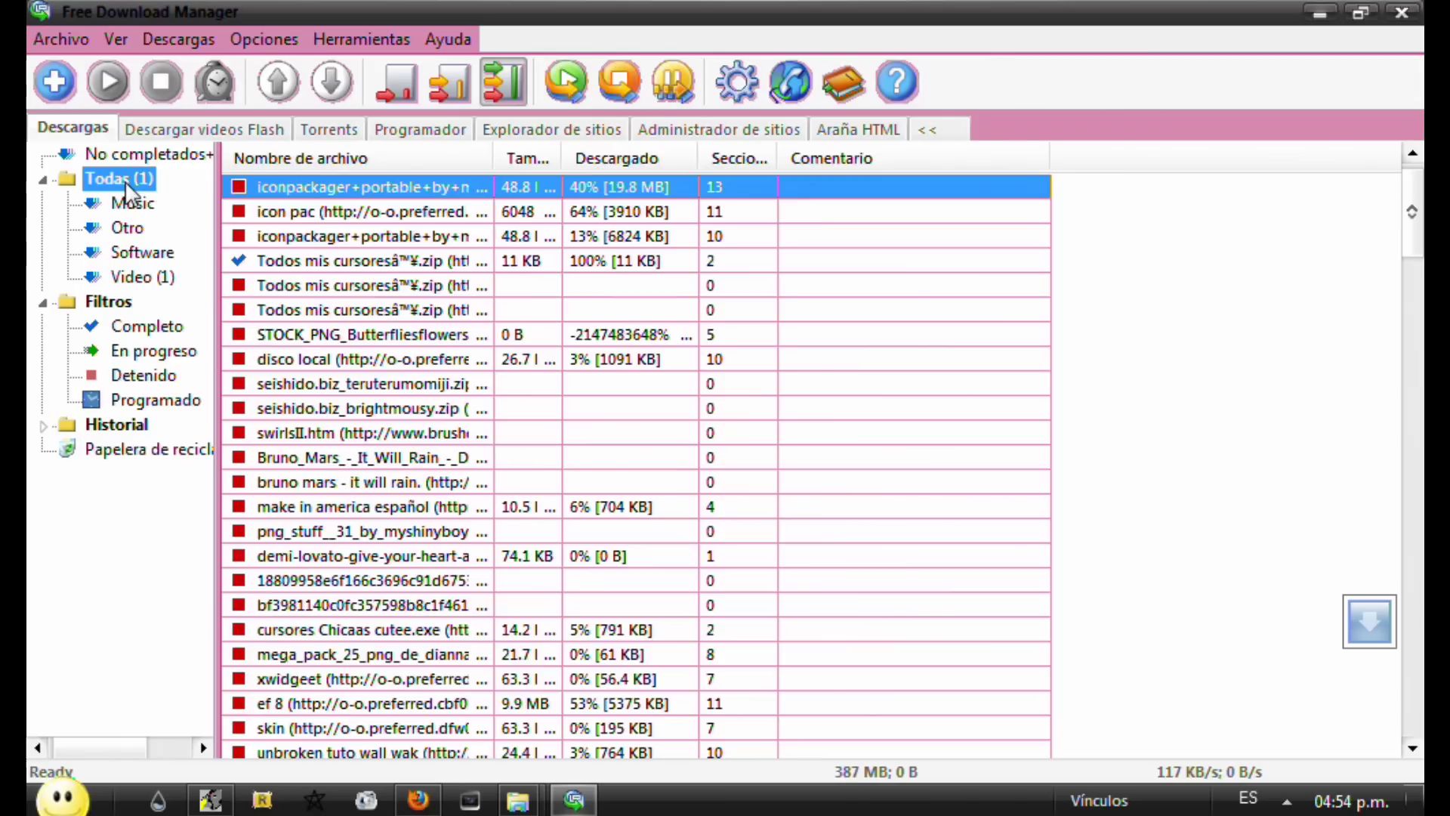
left_click(333, 311)
right_click(310, 504)
left_click(367, 518)
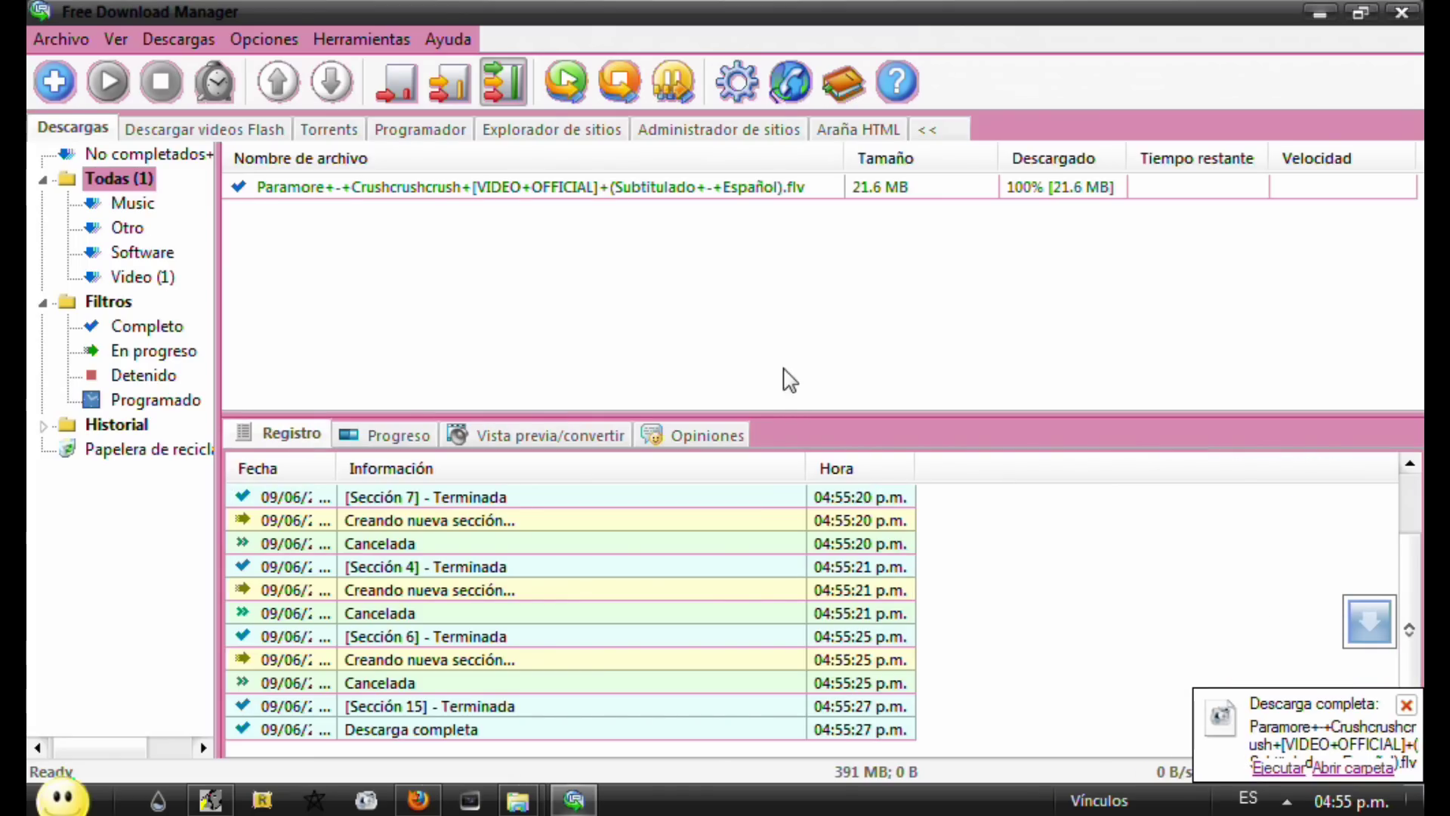
Convert the downloaded Paramore Crushcrushcrush video and move the conversion progress window over the download list.
left_click(333, 188)
right_click(330, 185)
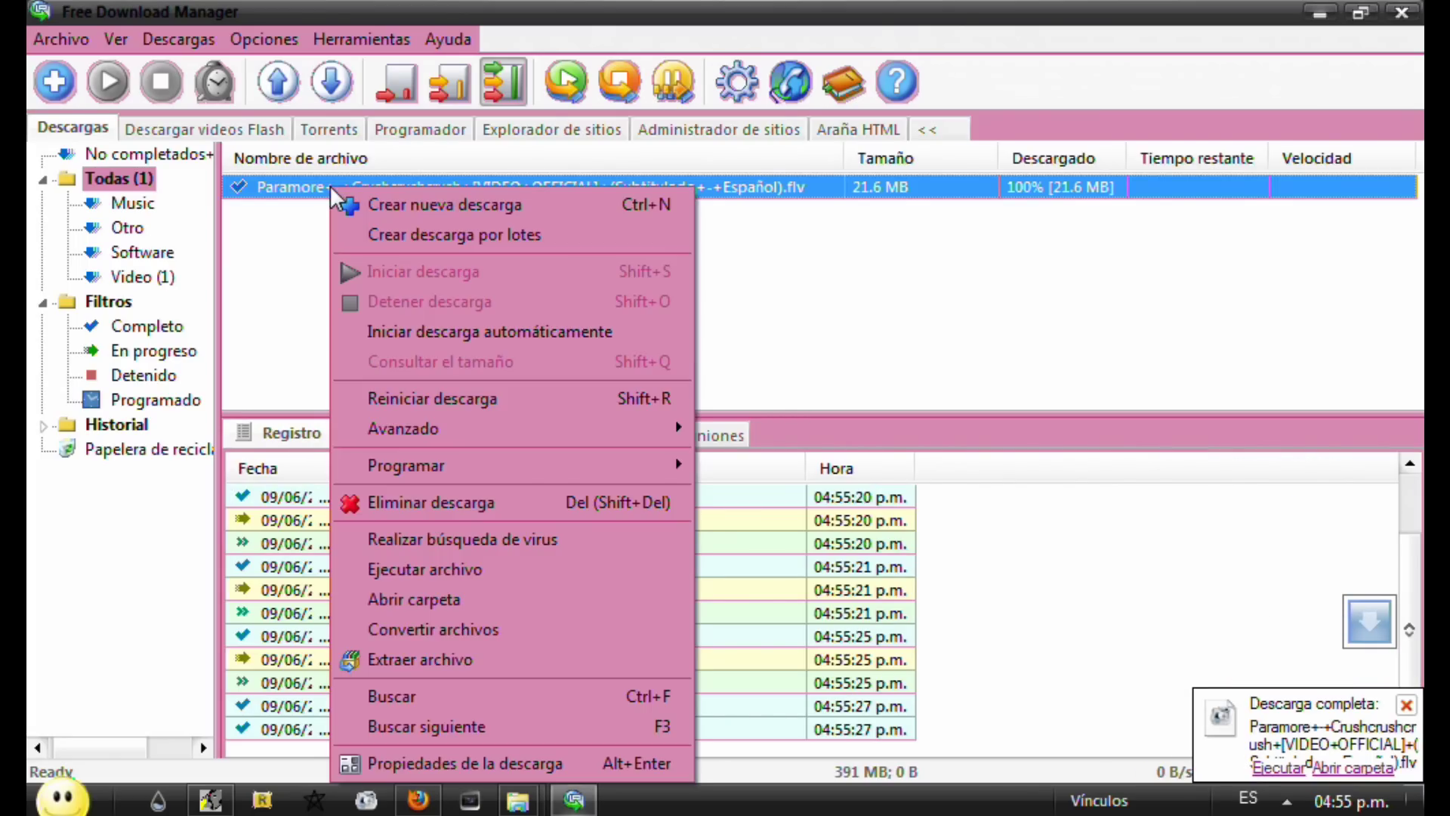
left_click(443, 629)
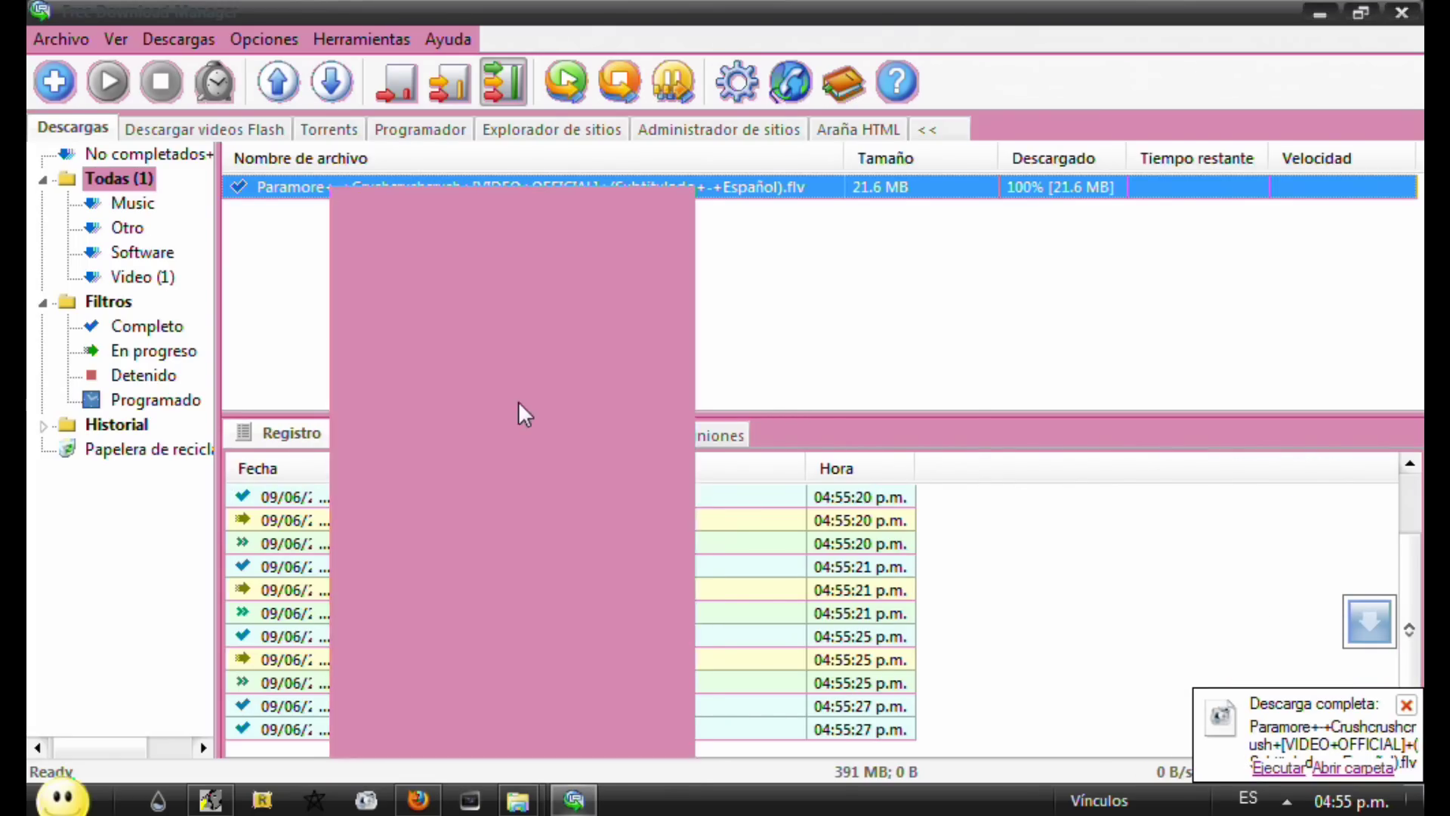
left_click(785, 498)
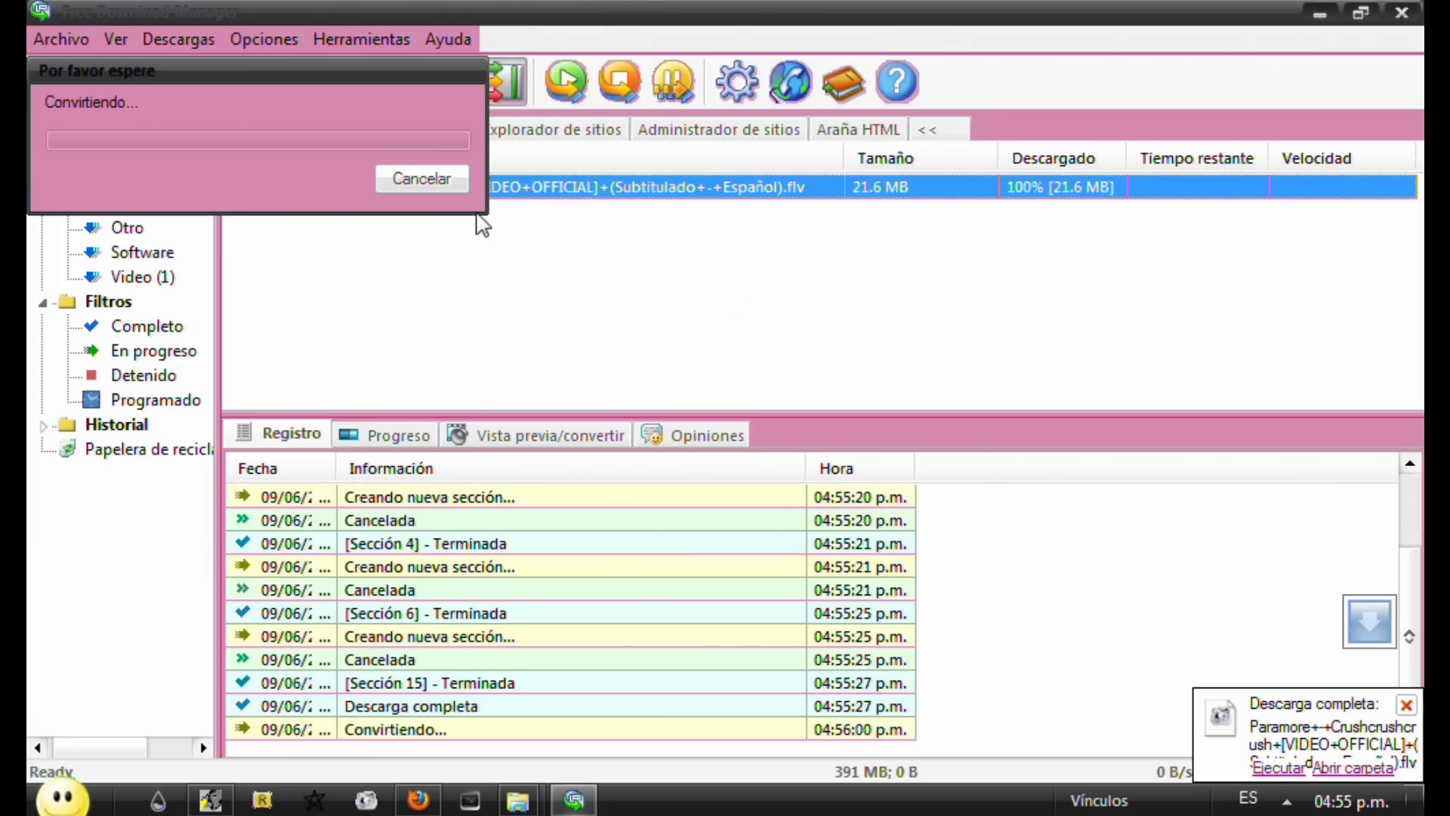
left_click_drag(307, 71, 818, 242)
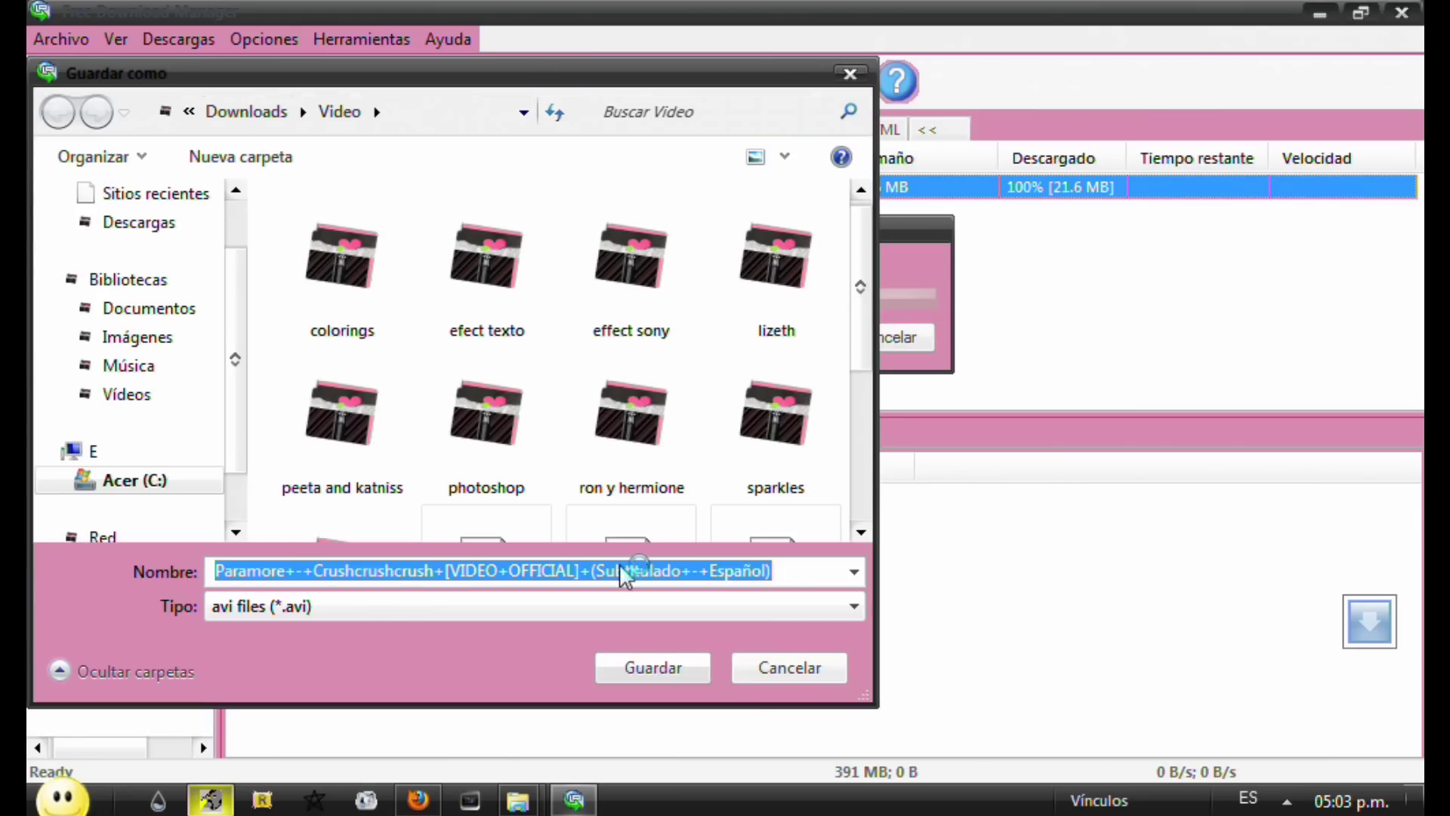
Save the converted video as an AVI file in the Downloads\Video folder, keeping the suggested name.
mouse_move(861, 268)
left_mouse_down()
mouse_move(864, 447)
mouse_move(863, 249)
left_mouse_up()
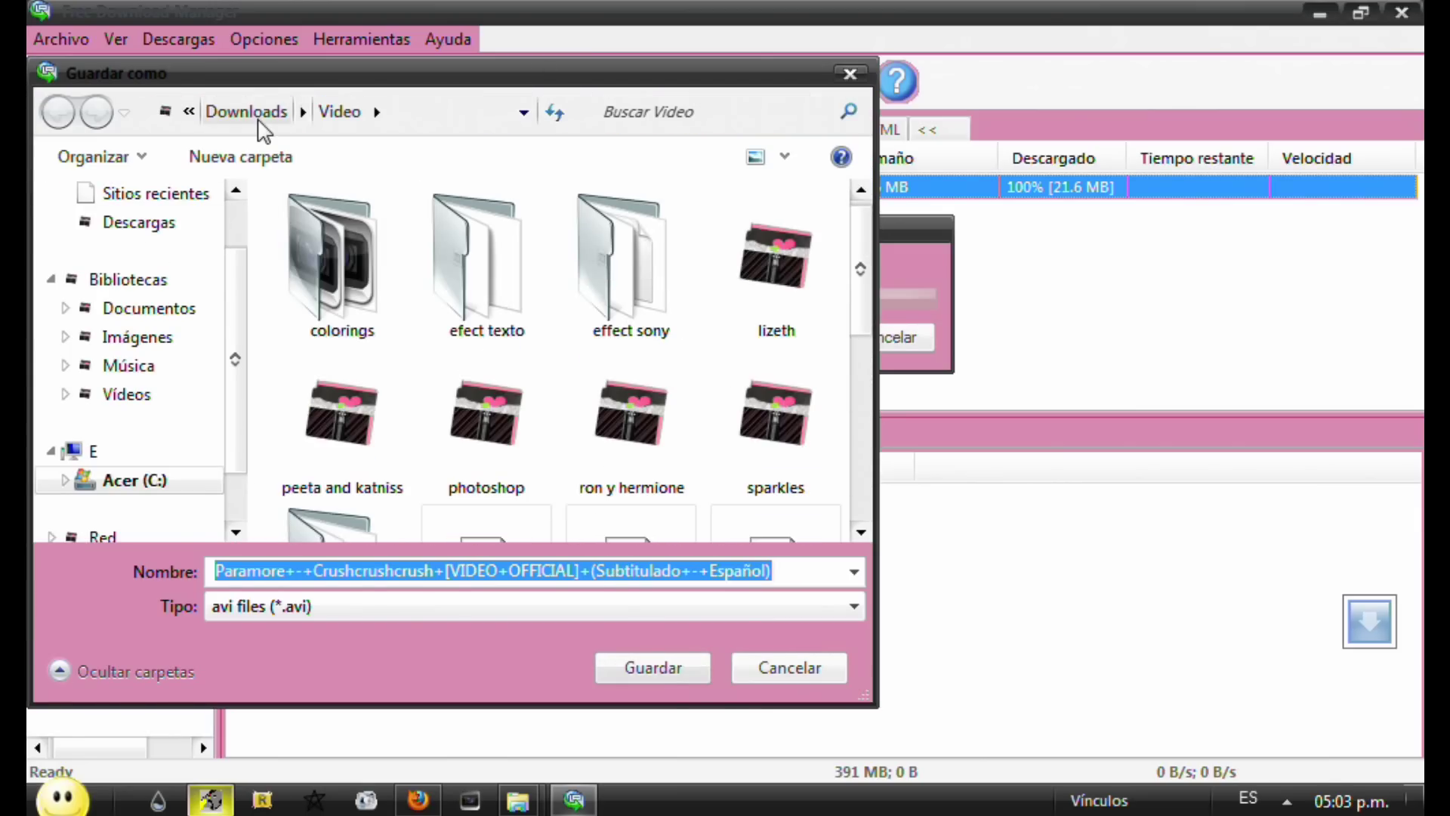
left_click_drag(861, 256, 861, 447)
left_click(685, 432)
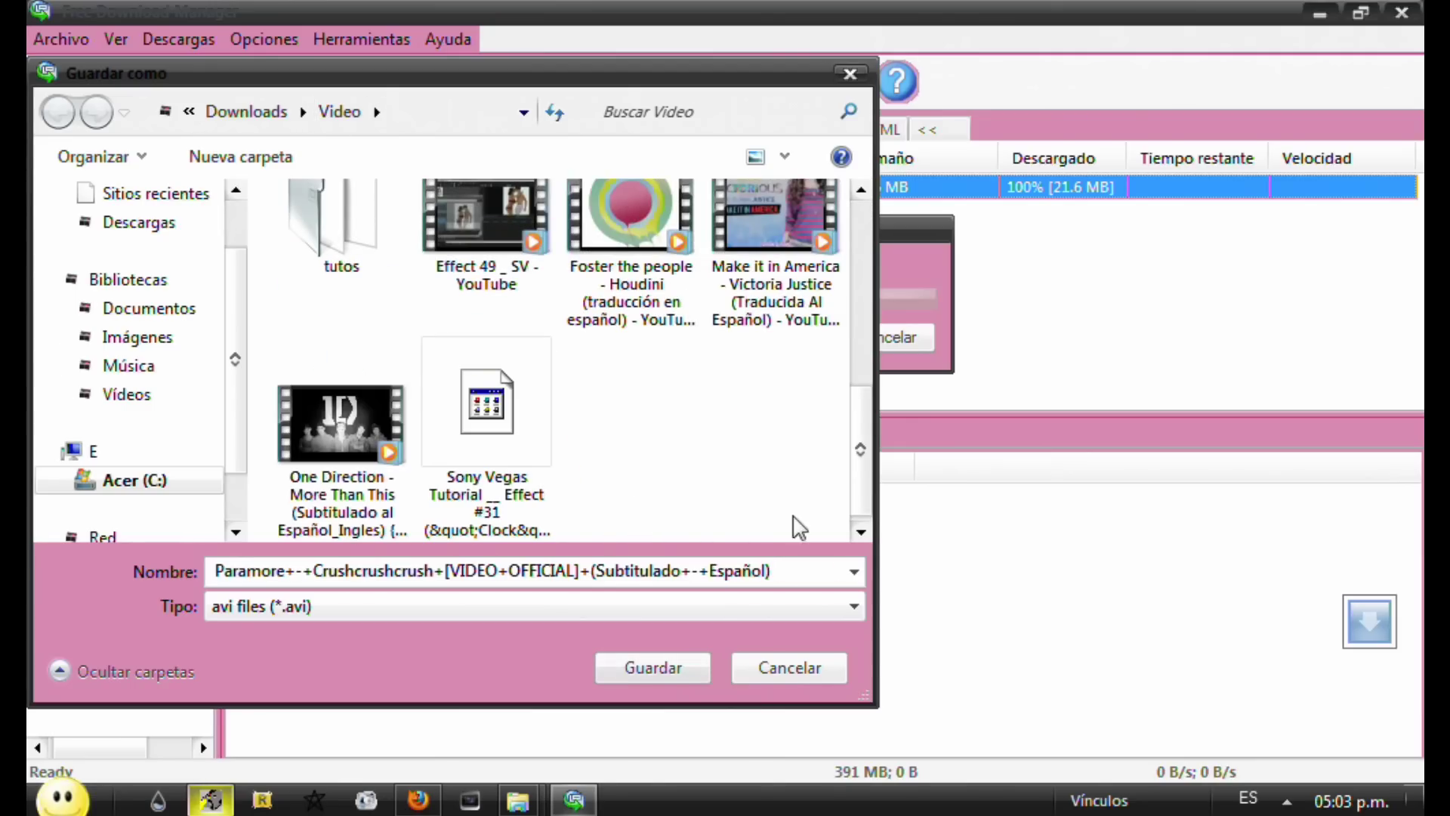
left_click(659, 657)
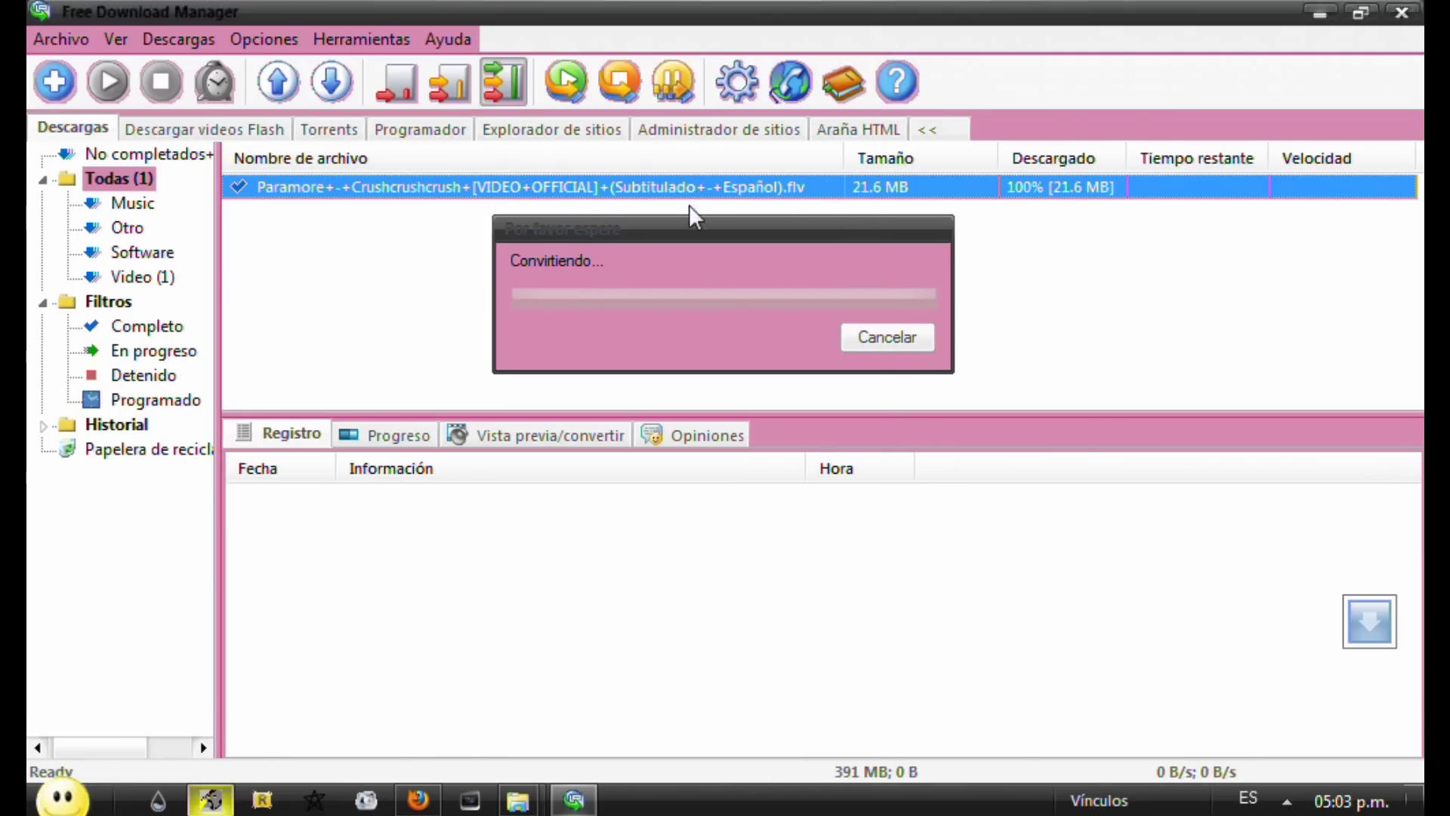
Bring the finished conversion message to the front, read the saved file's location and dismiss it.
left_click(567, 798)
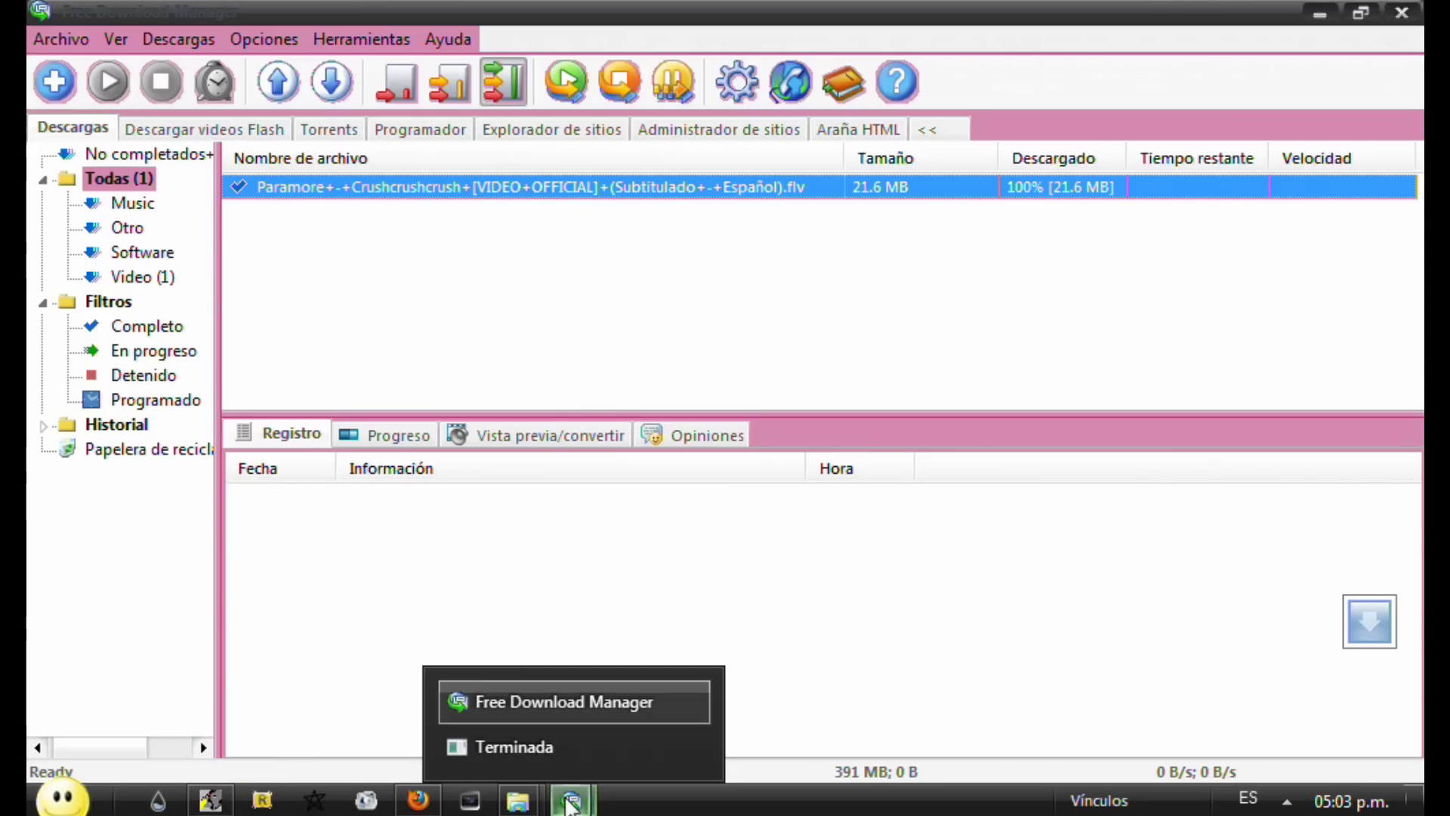
left_click(550, 751)
left_click_drag(736, 335, 732, 306)
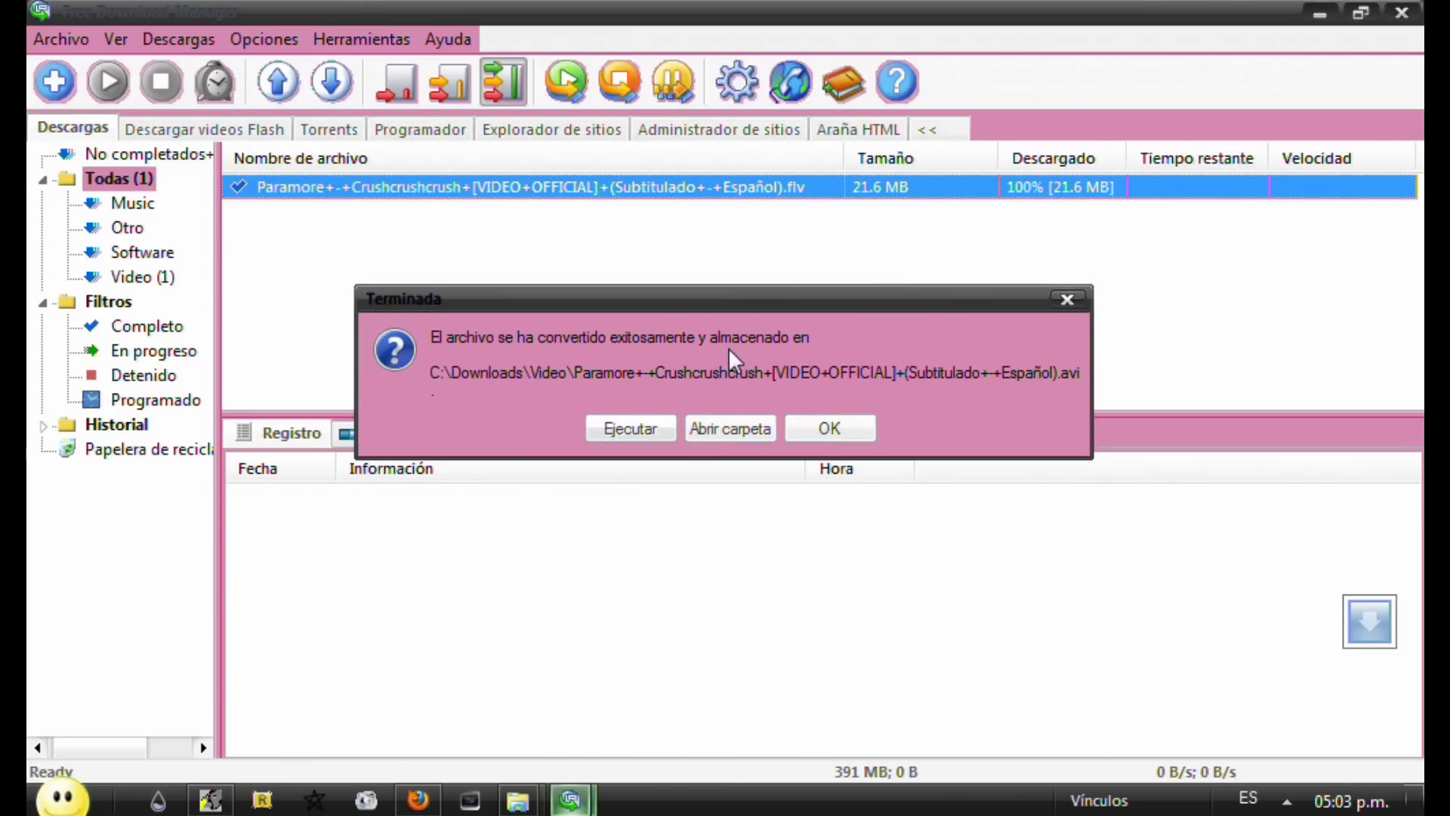
left_click(828, 428)
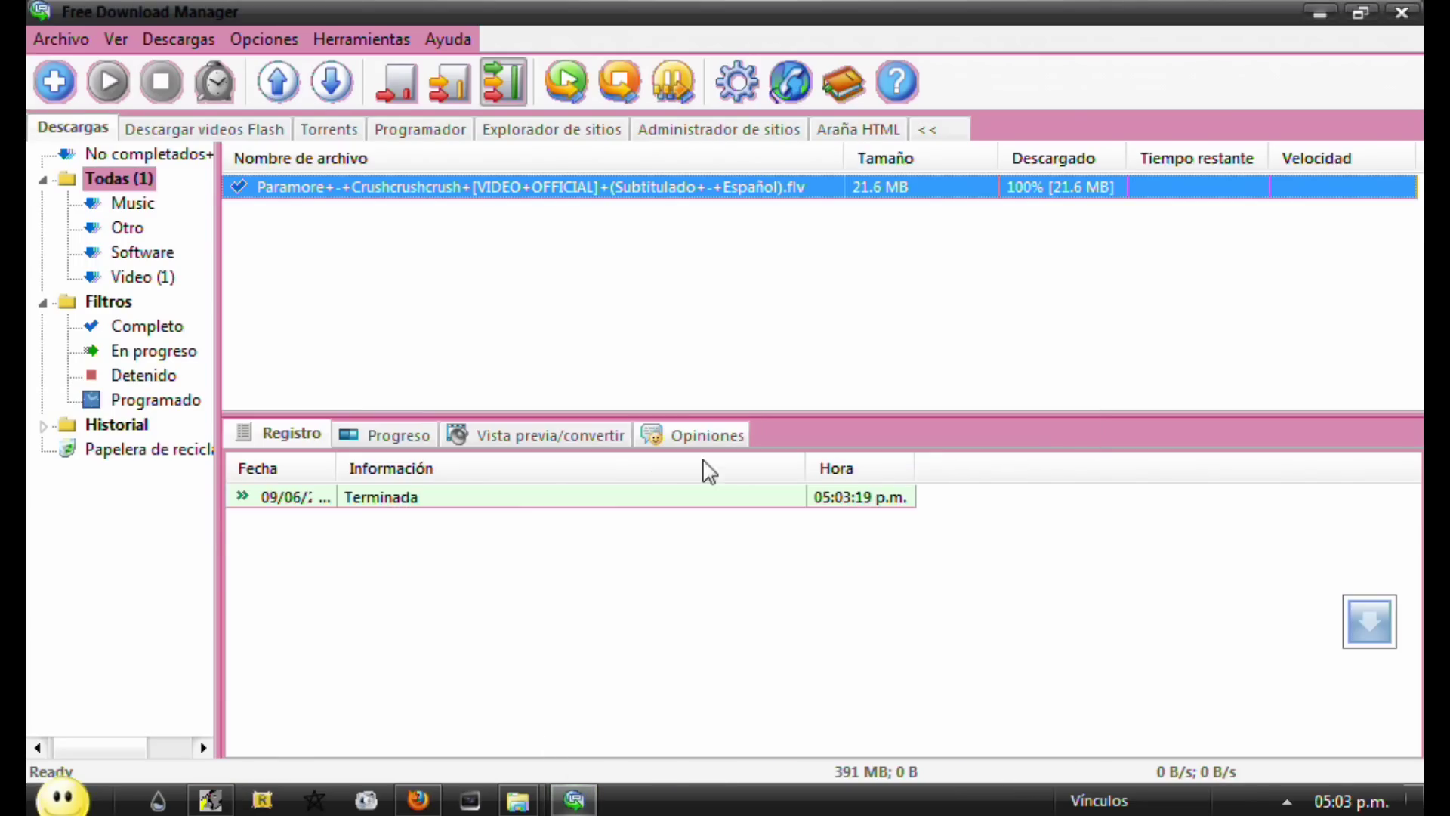
Switch to the Downloads folder in Windows Explorer, open its Video subfolder and look through the files.
left_click(518, 799)
left_click(506, 763)
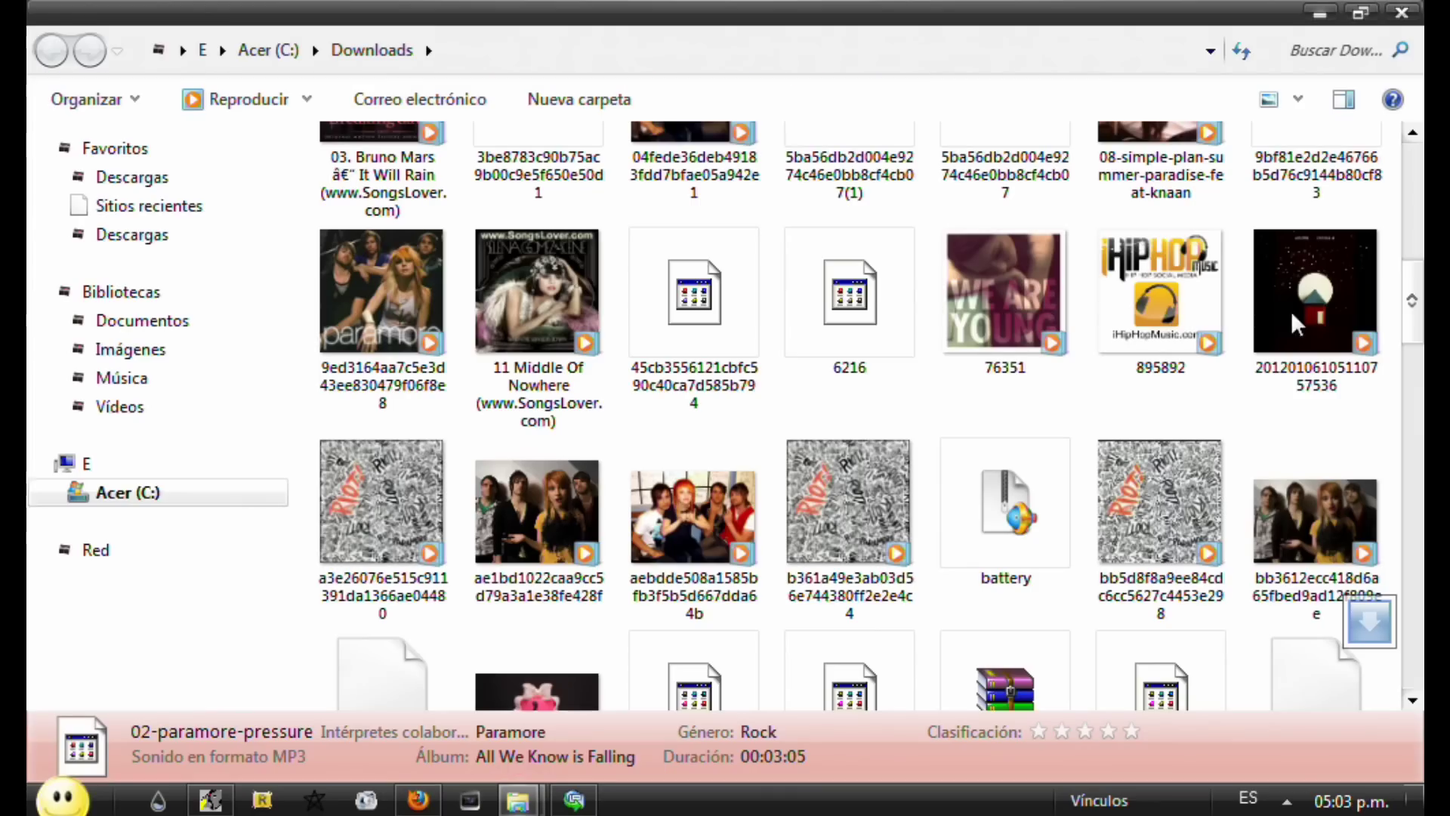
scroll(1345, 302, "up", 5)
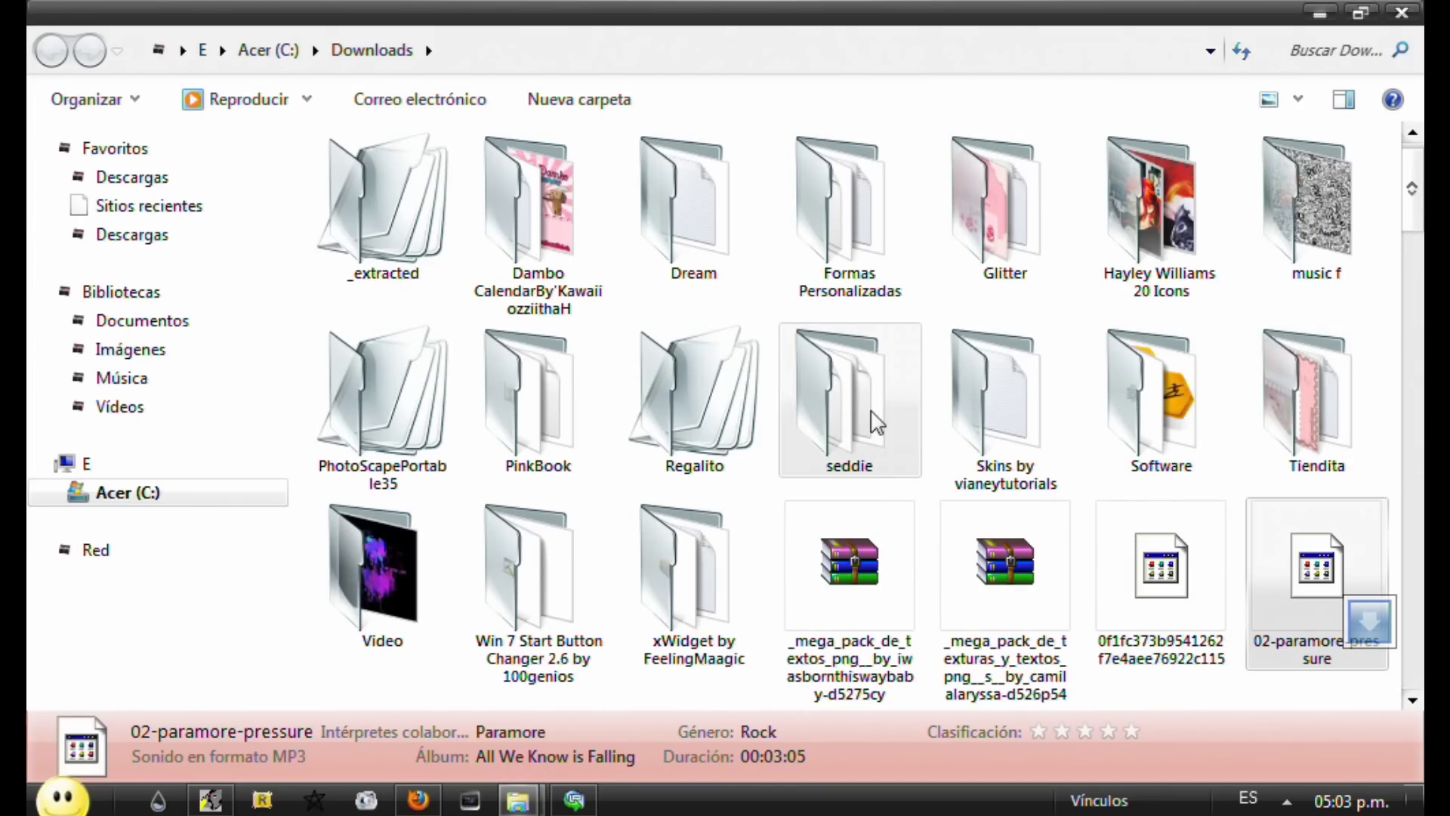
left_click(377, 568)
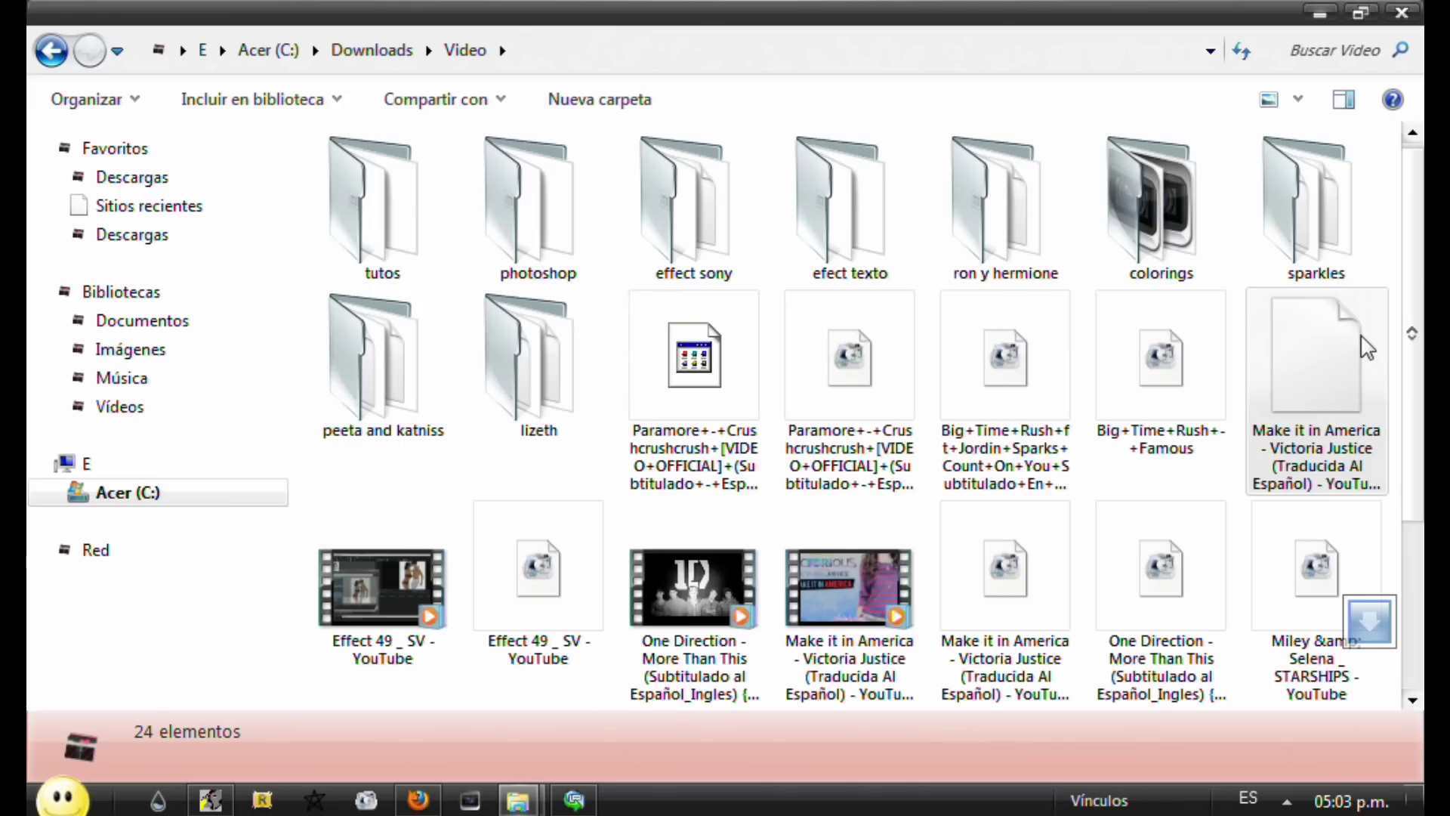
scroll(1362, 340, "down", 3)
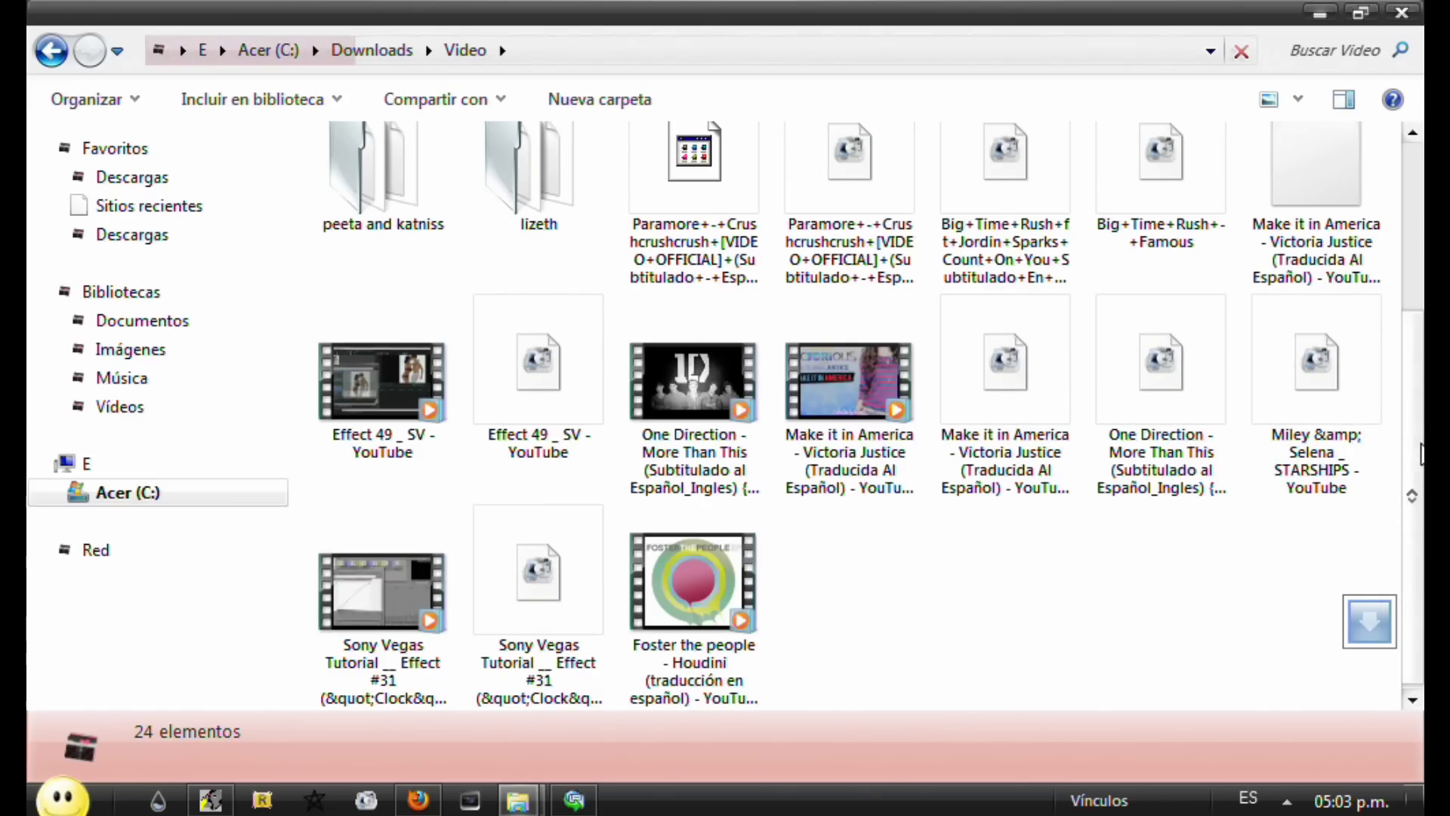
Play the converted Paramore Crushcrushcrush video from the Video folder and skip ahead in it.
left_click(694, 174)
scroll(1412, 431, "up", 2)
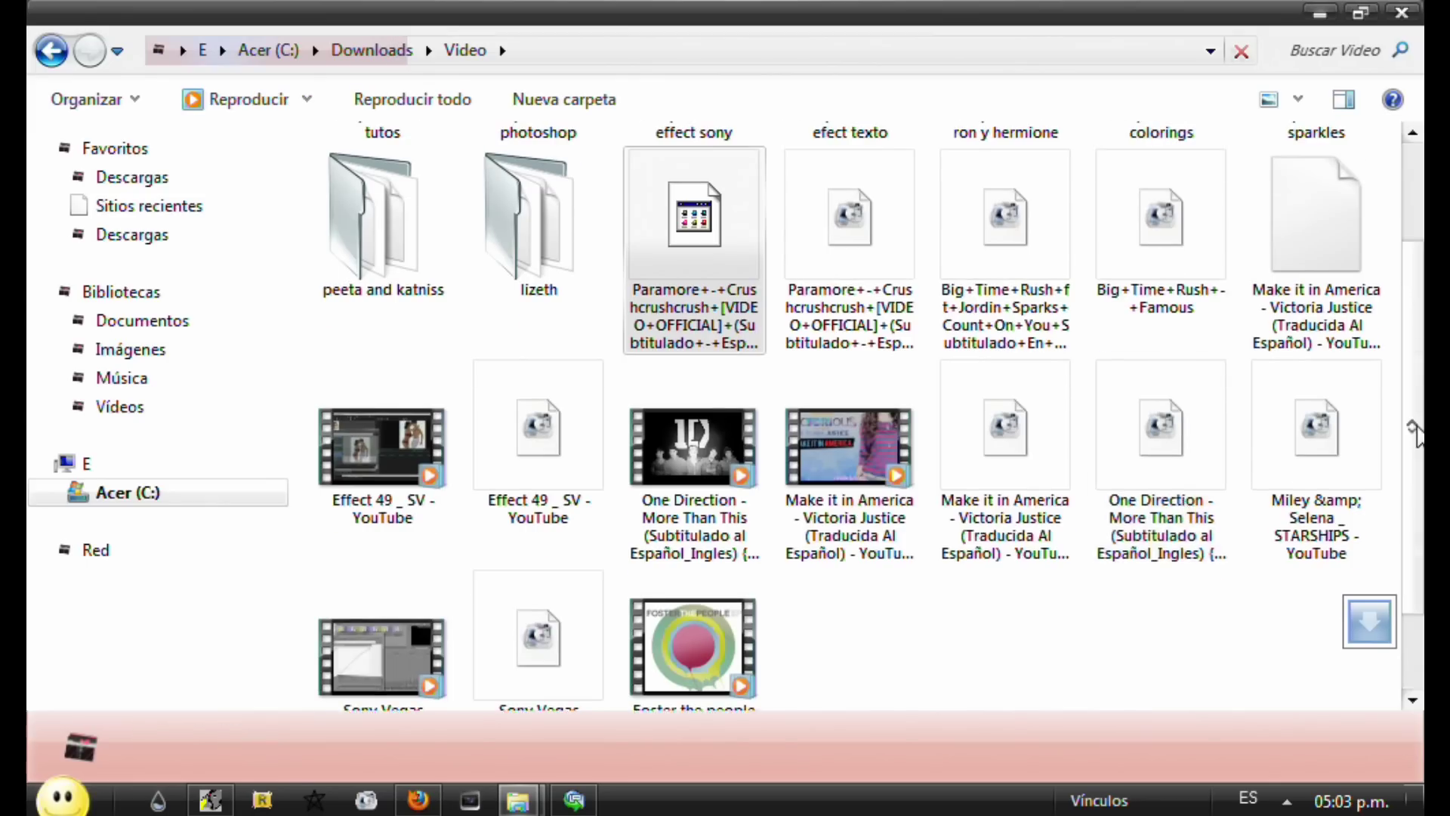
scroll(1412, 431, "up", 1)
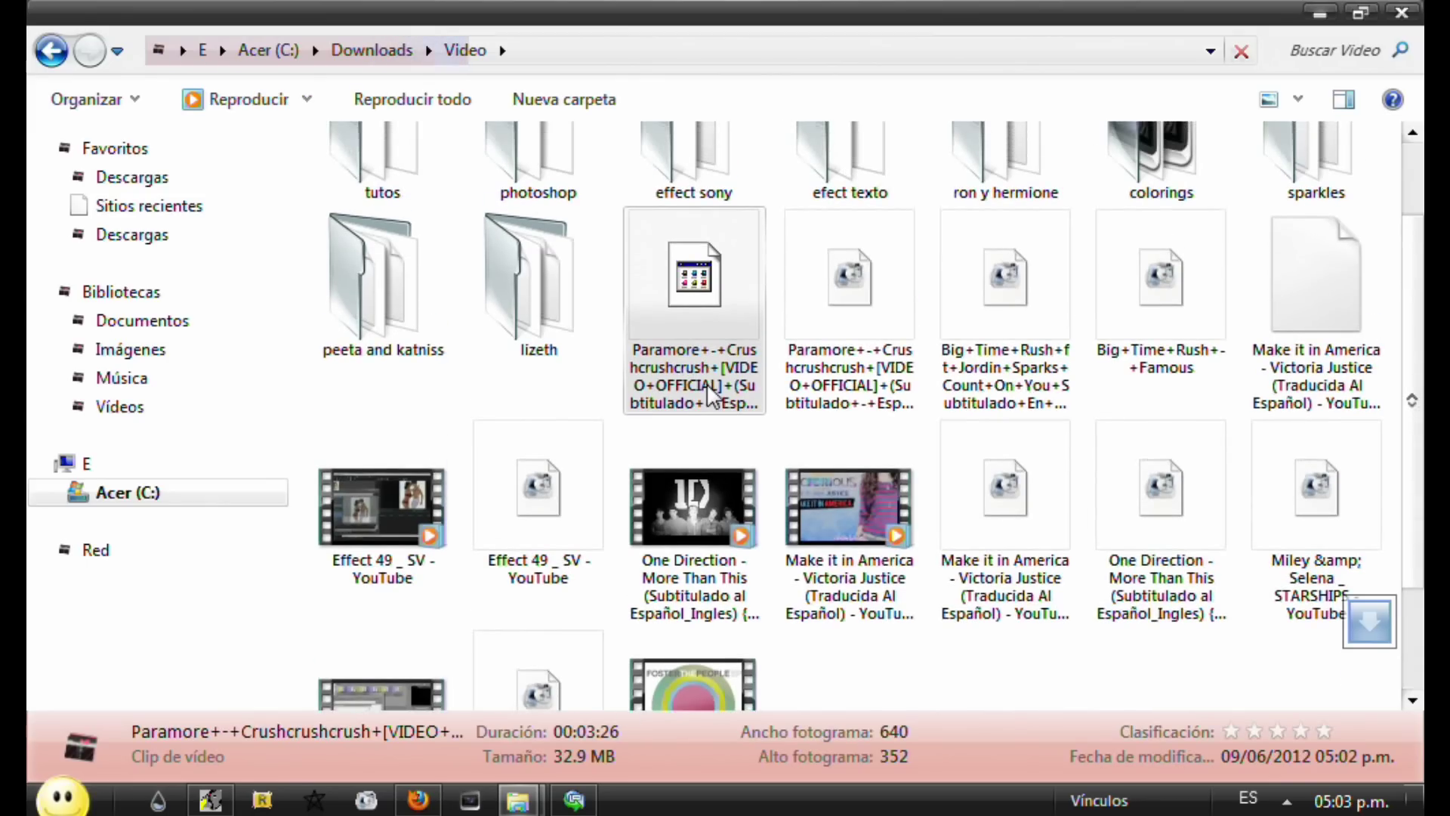
double_click(710, 392)
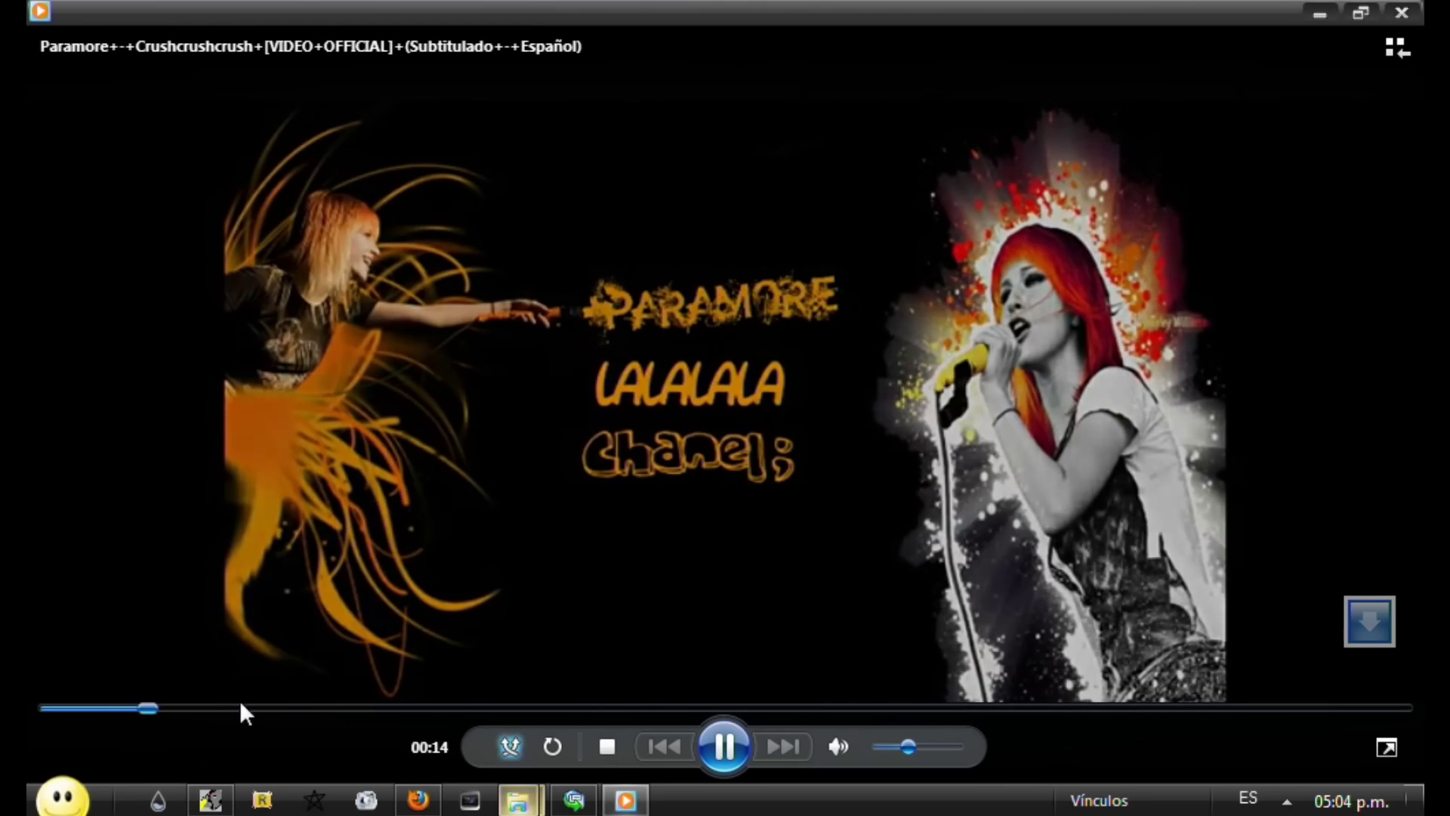
left_click(262, 708)
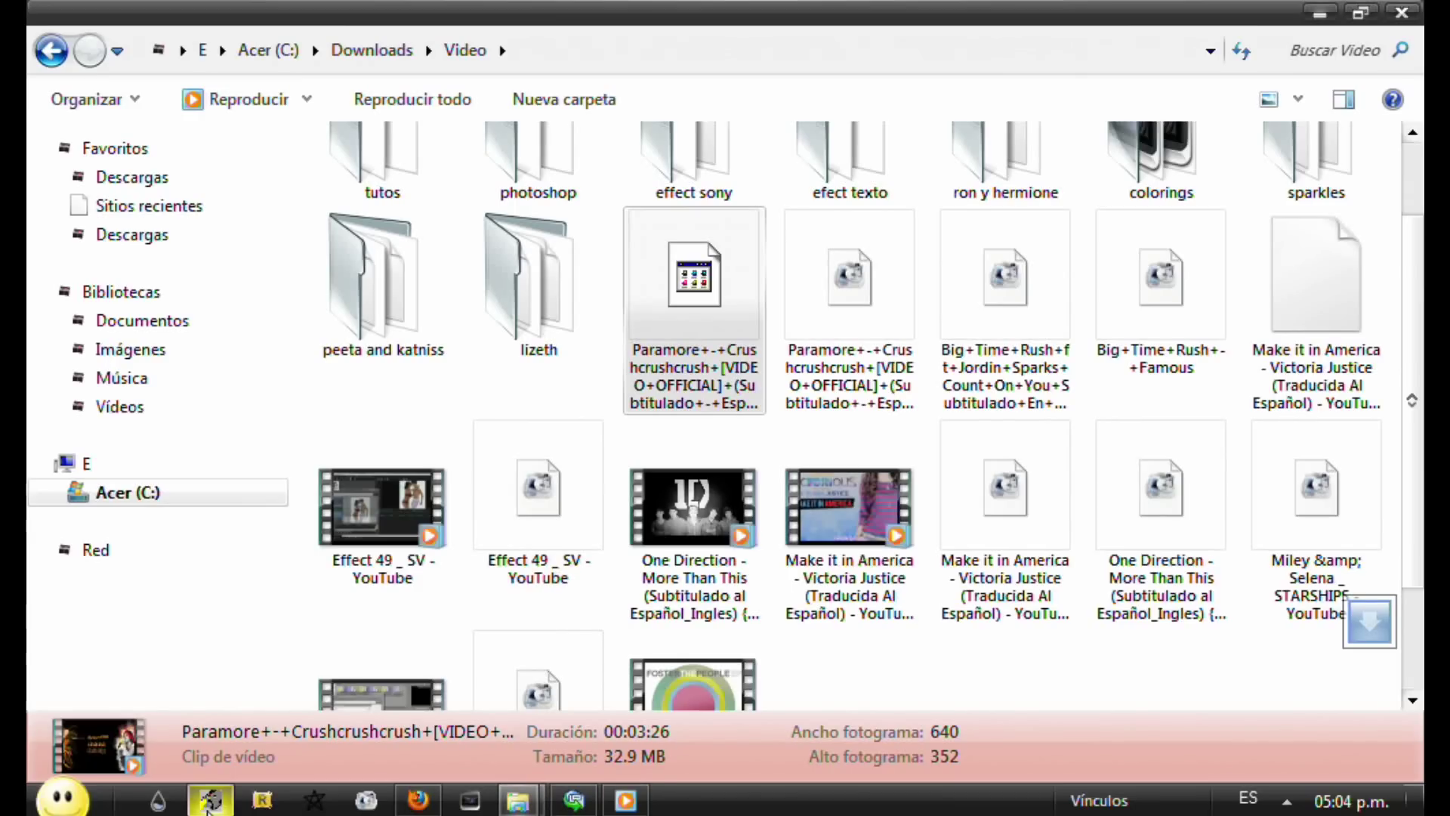
Switch back to Free Download Manager and clear the conversion entry from the log.
left_click(574, 799)
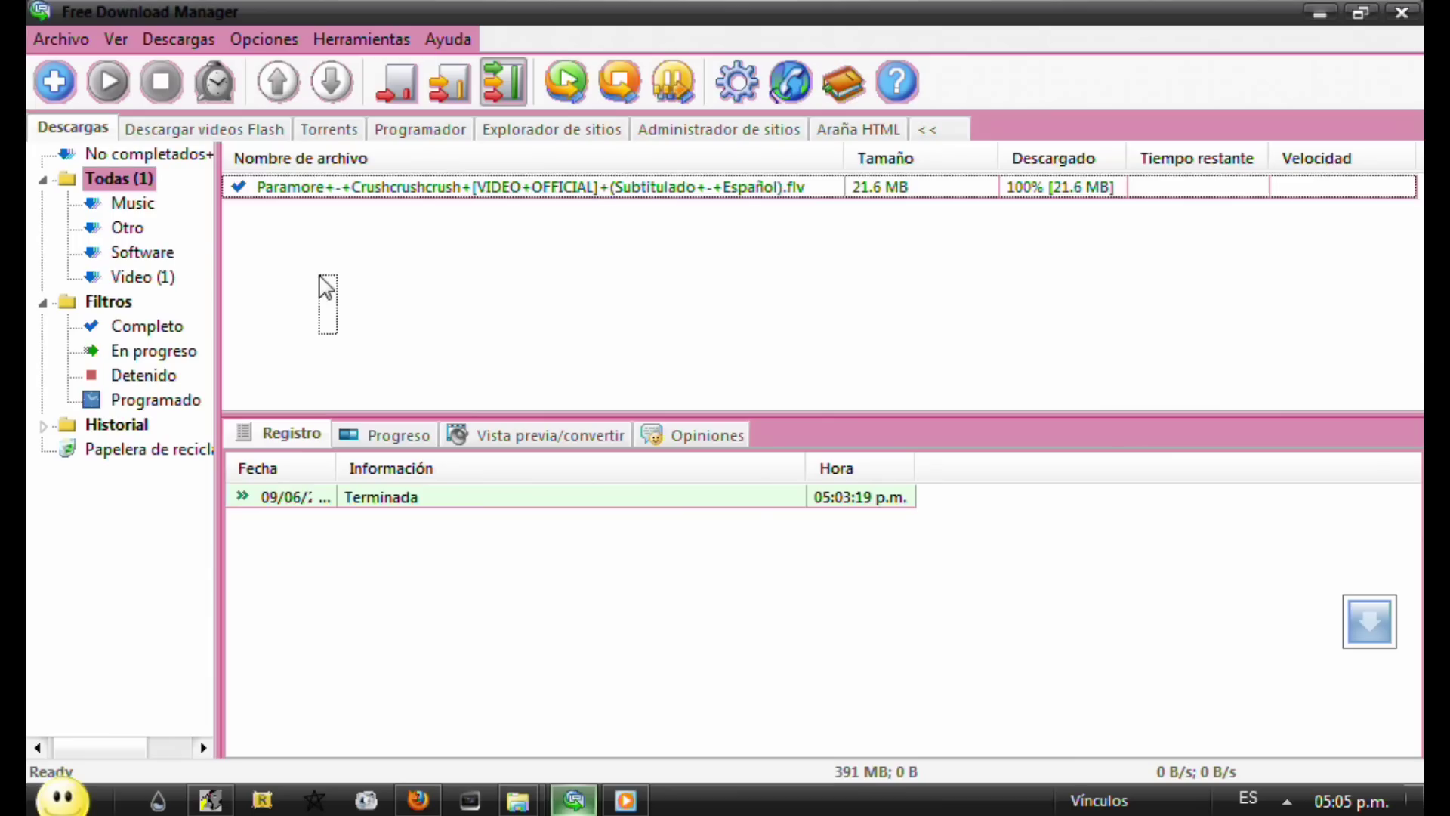
right_click(291, 580)
left_click(306, 583)
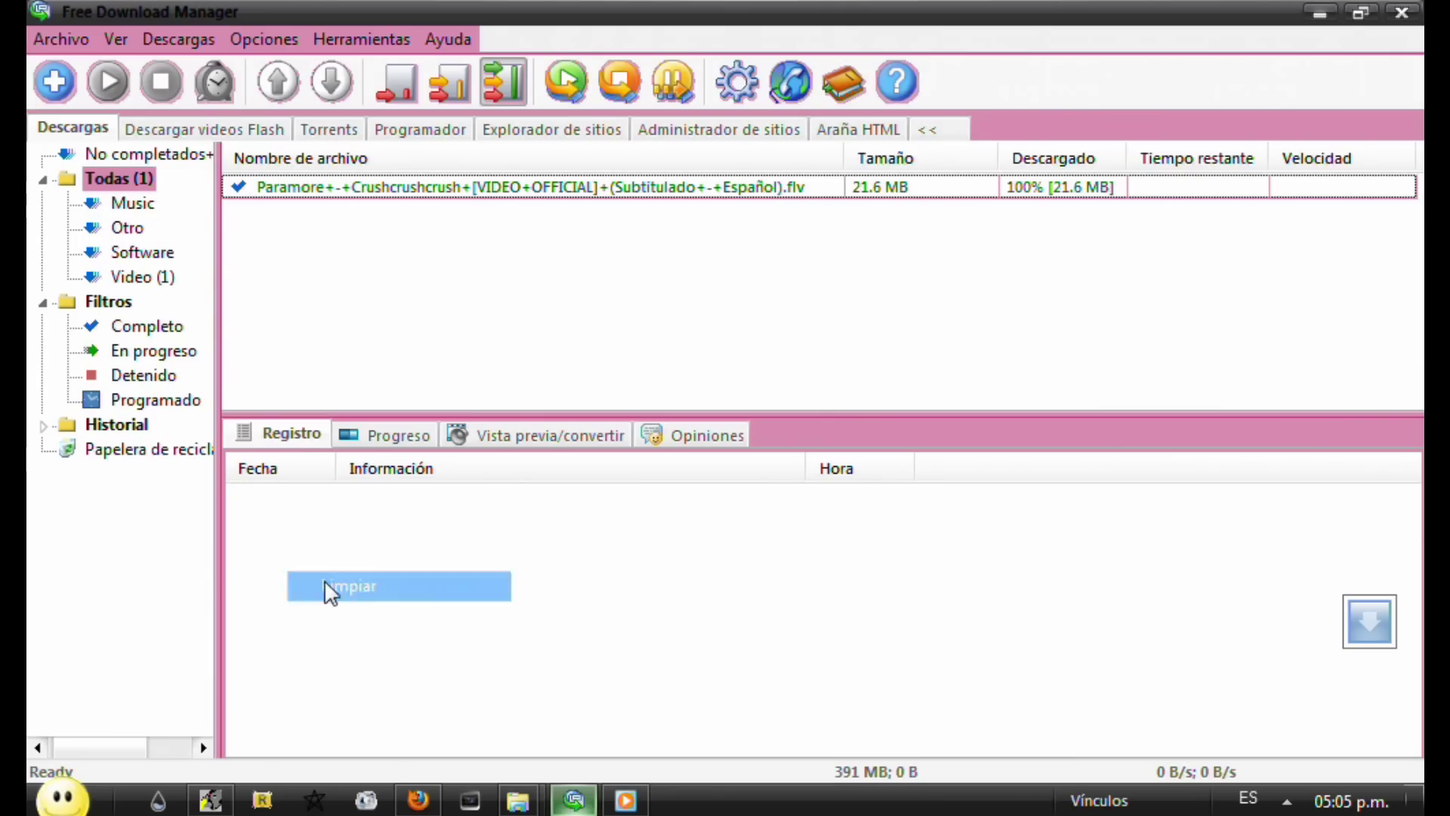
Narrow the category pane beside the download list and minimize the program window to show the desktop.
left_click(272, 291)
left_click(279, 220)
left_click_drag(216, 209, 195, 209)
left_click(263, 289)
left_click(317, 295)
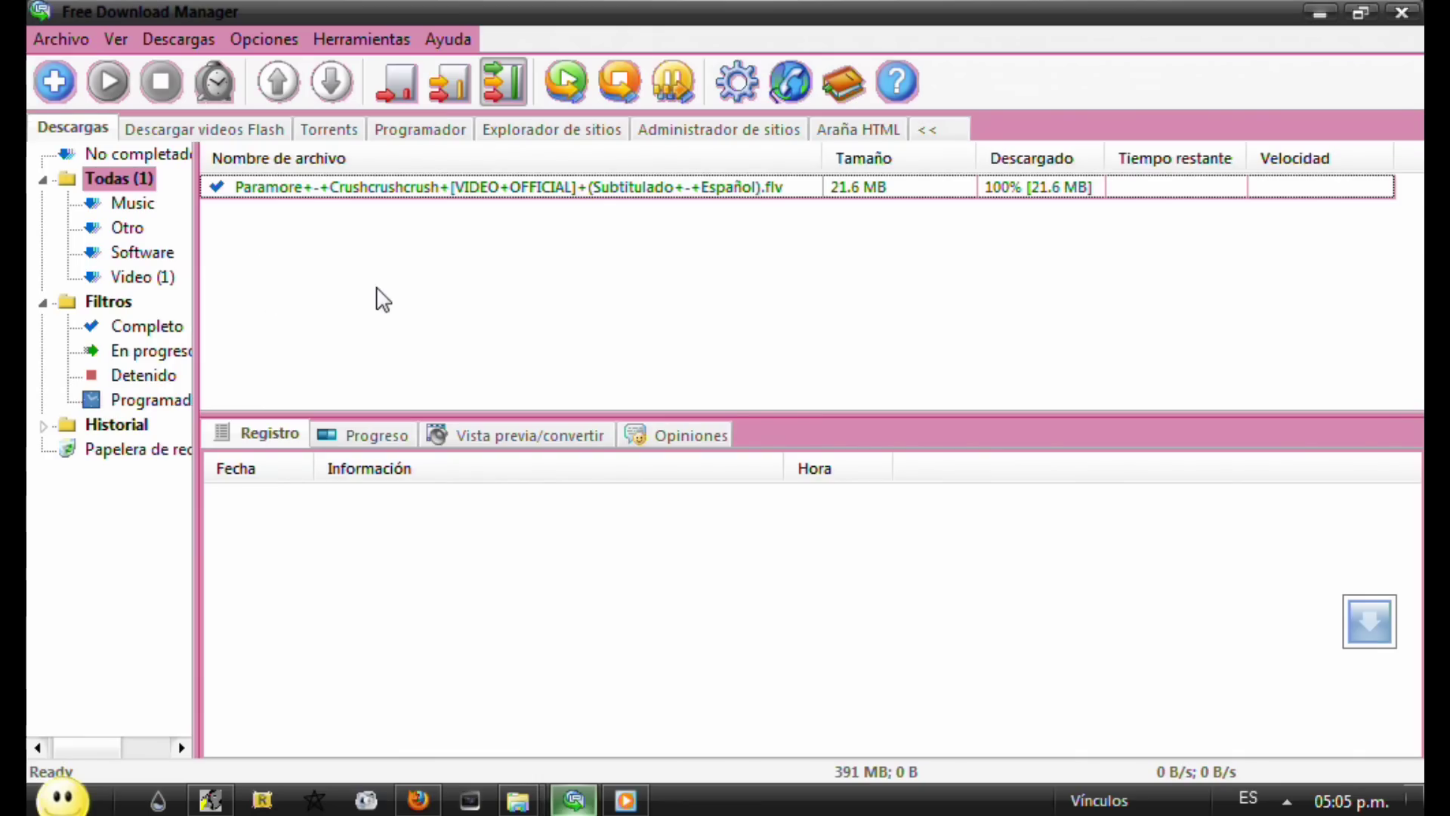
left_click(1320, 12)
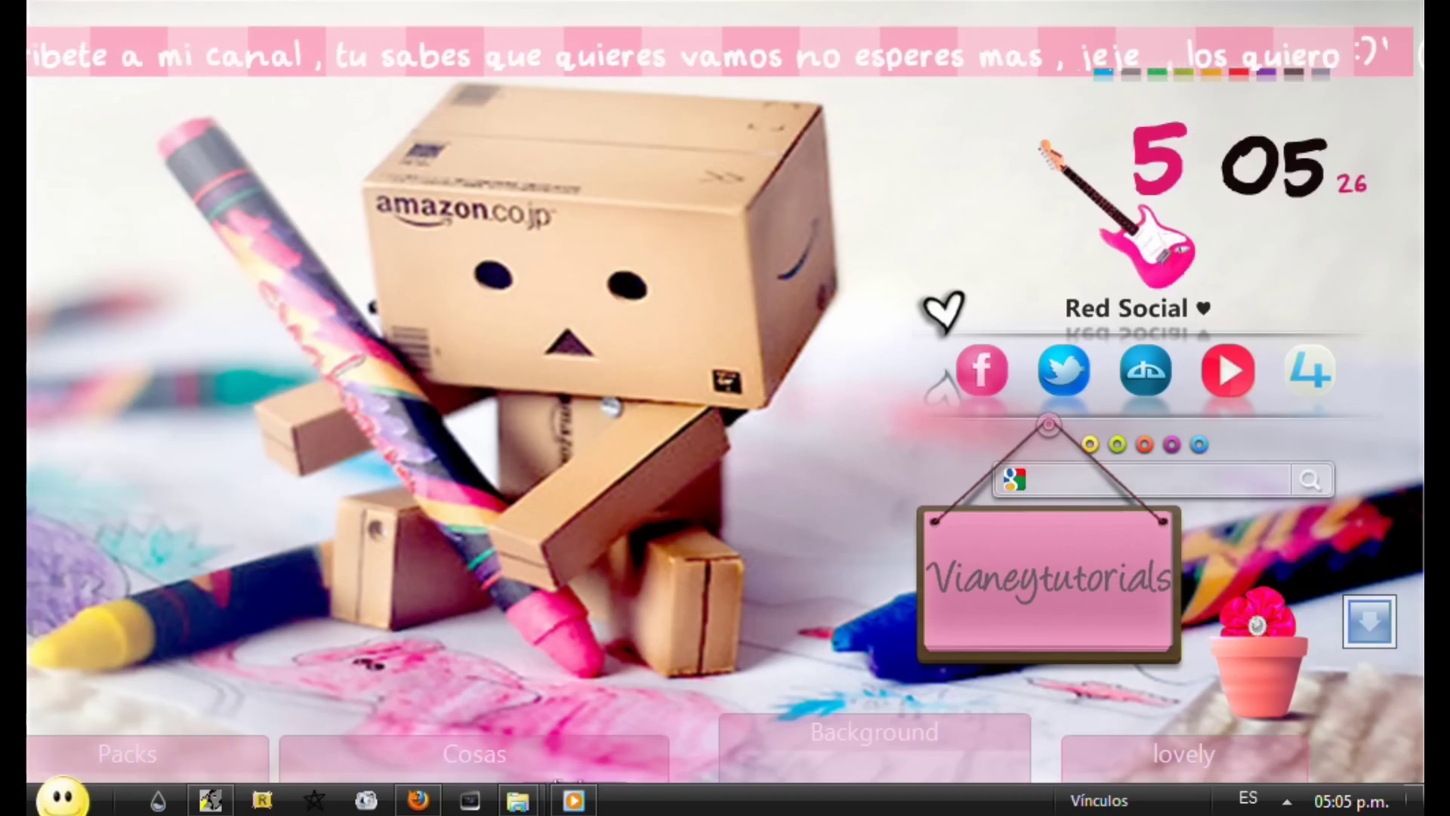
mouse_move(281, 438)
left_mouse_down()
mouse_move(491, 571)
mouse_move(532, 616)
left_mouse_up()
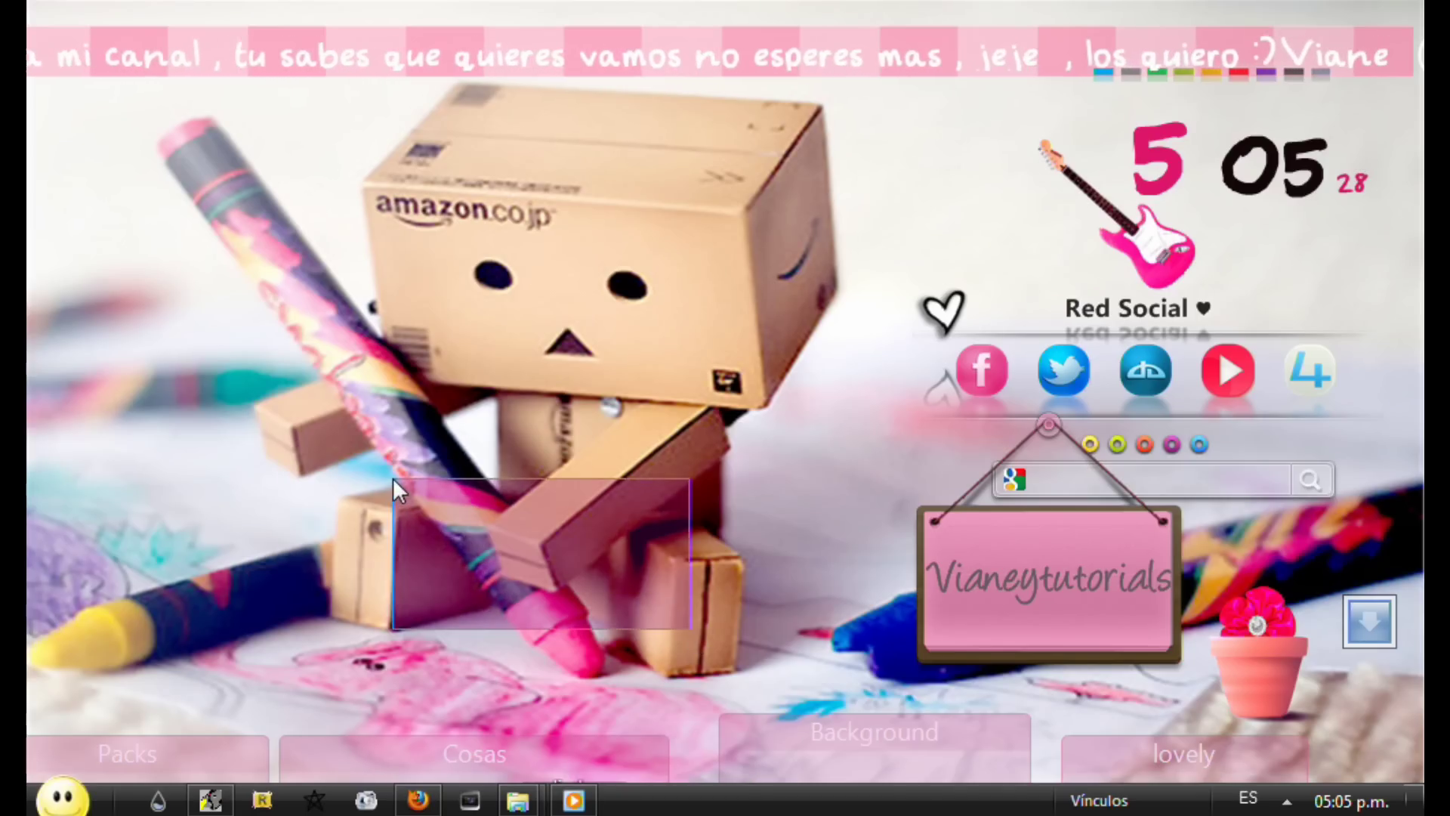